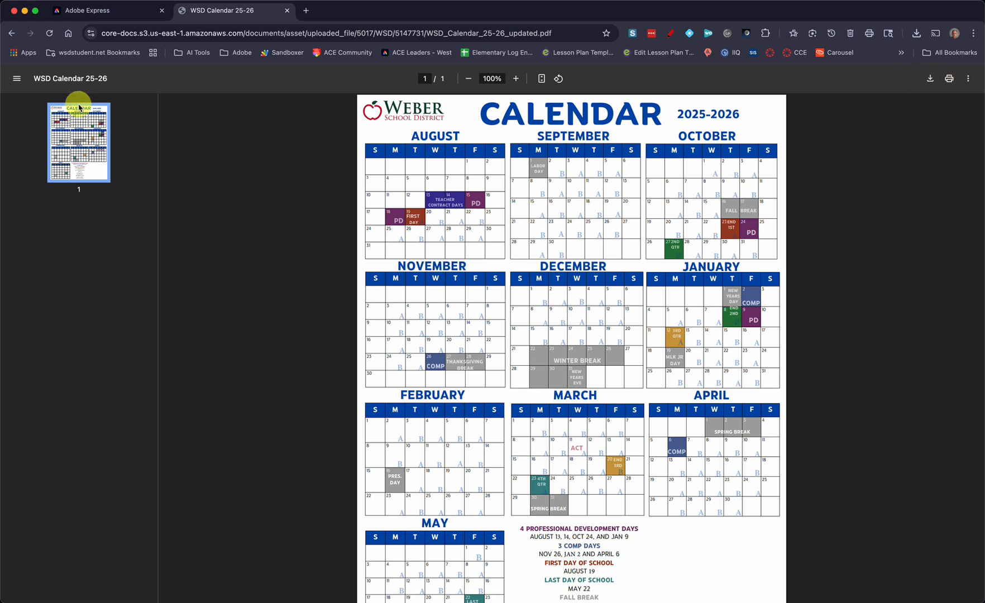
Switch to Adobe Express and start the Edit PDF quick action.
click(118, 16)
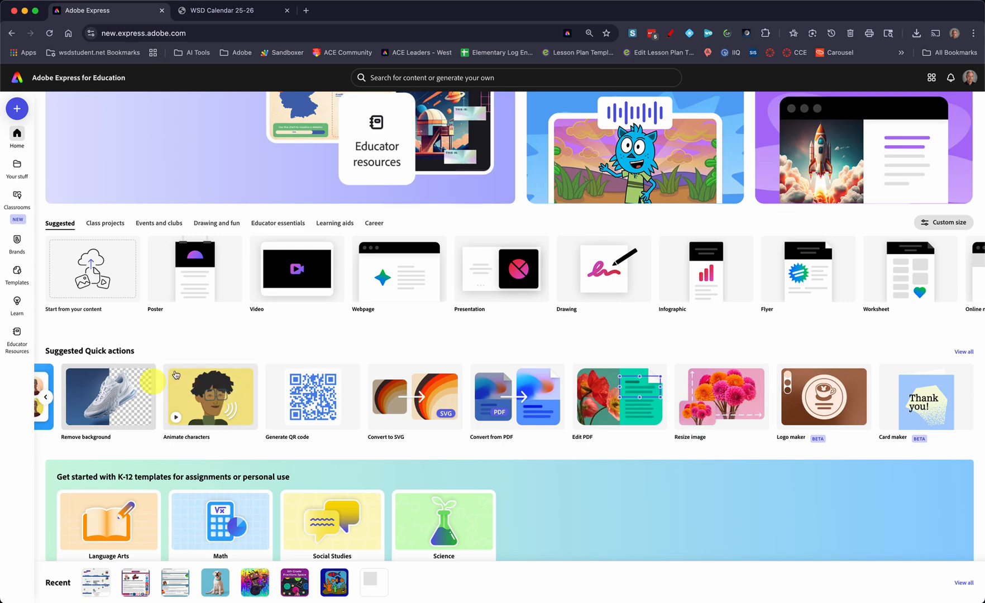
scroll(176, 374, up, 4)
scroll(177, 374, down, 4)
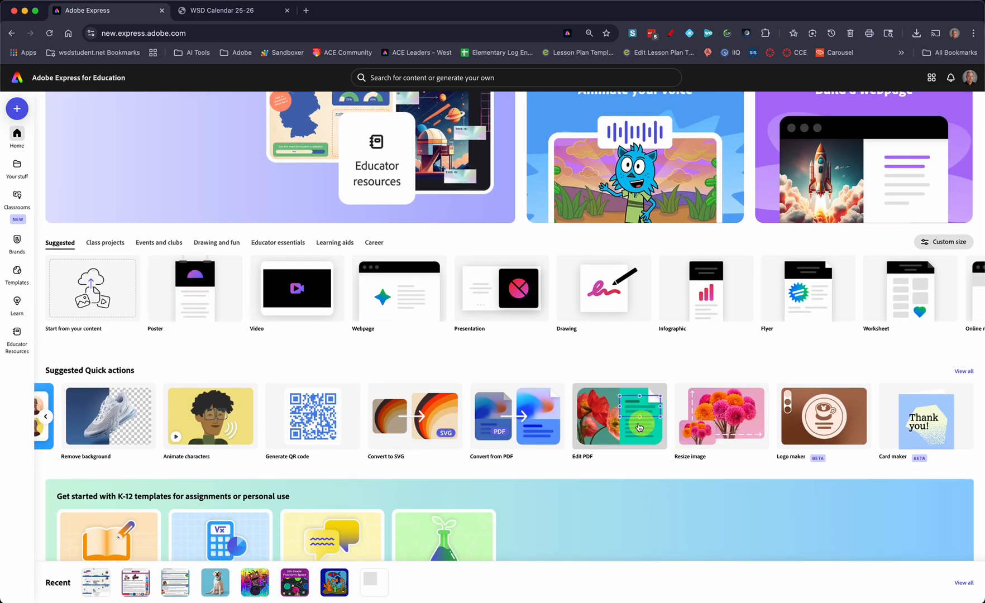
click(623, 428)
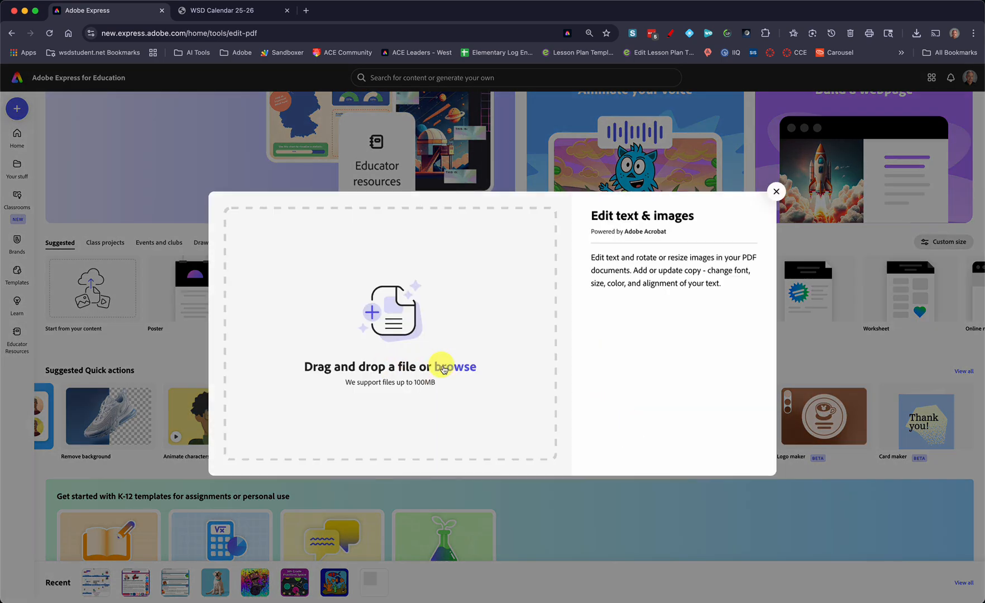
Upload the updated WSD calendar PDF, the copy numbered (1), from the Downloads folder for editing.
click(449, 368)
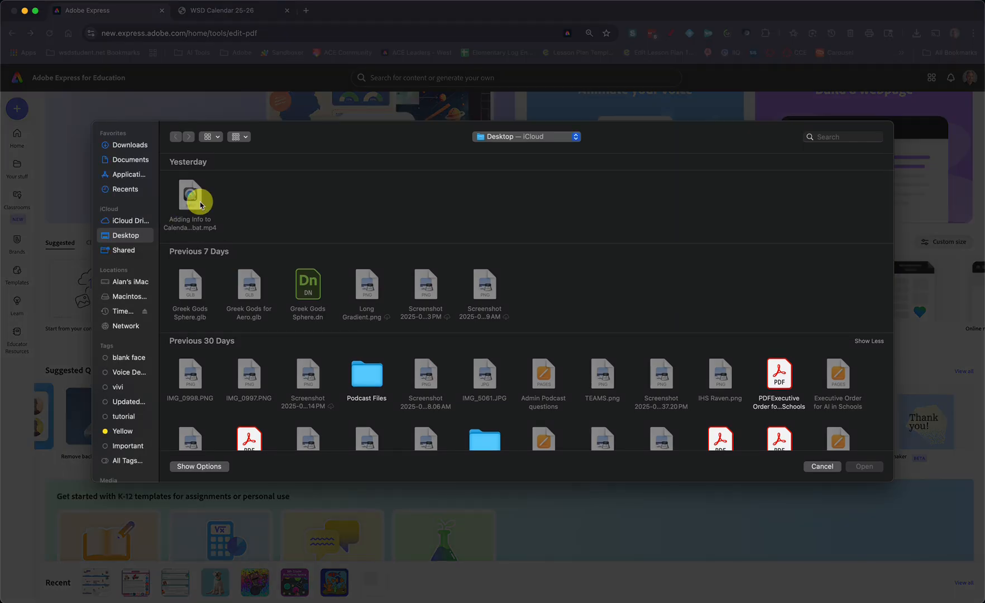
click(141, 146)
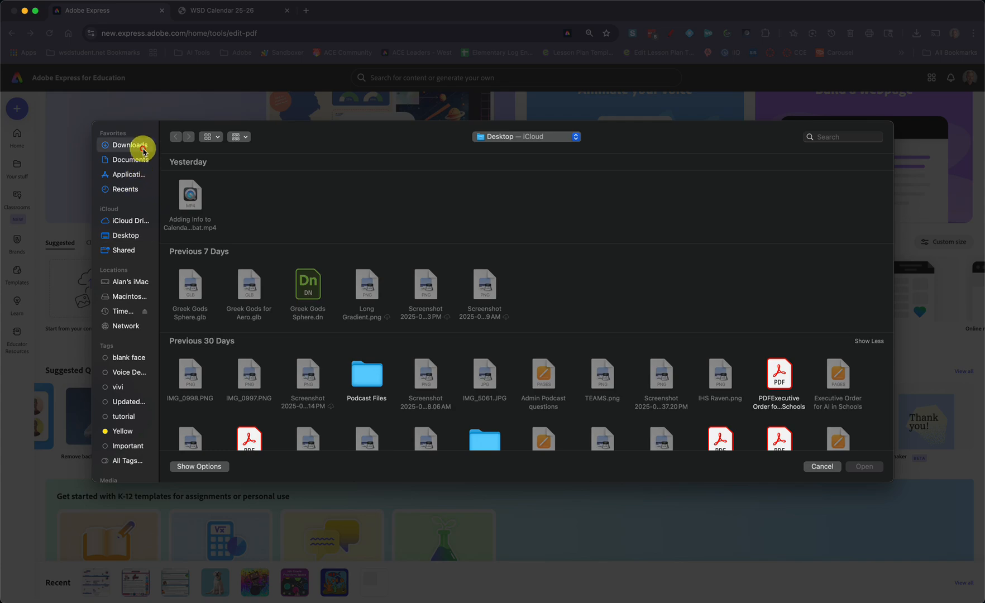
click(190, 192)
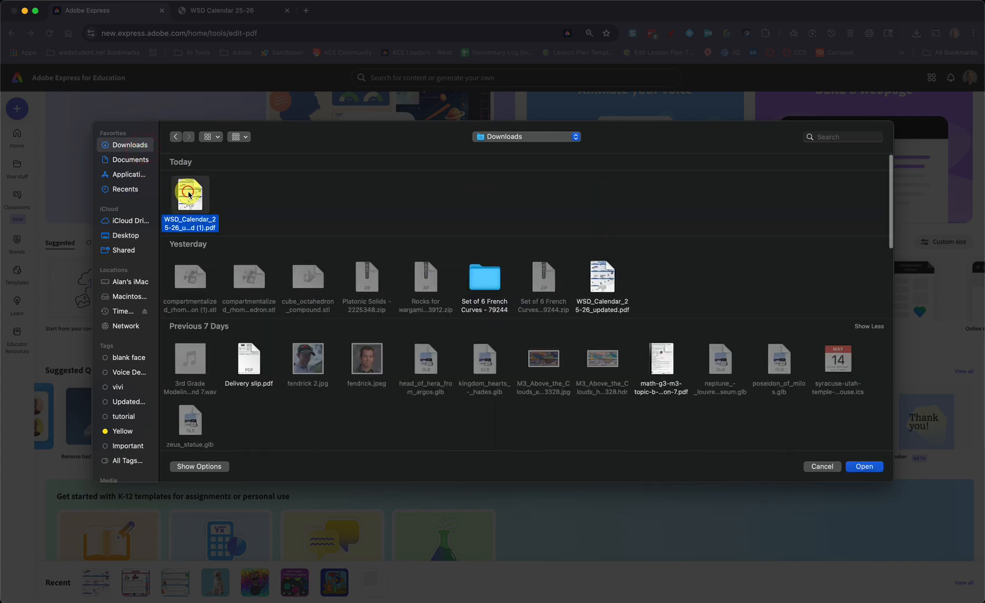
click(862, 466)
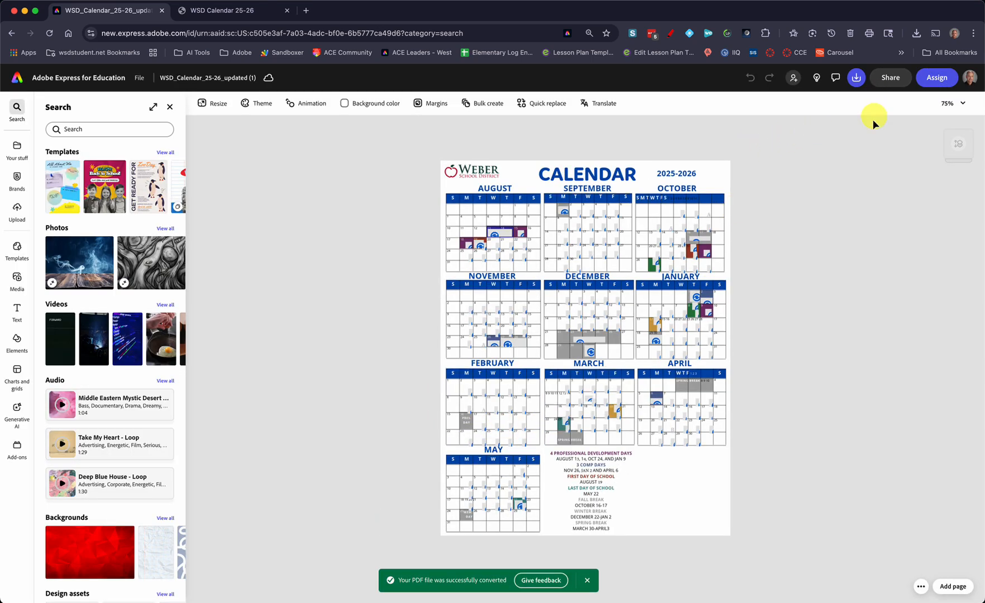
Search the design elements for "rectangle" and add the plain rectangle shape to the calendar page.
click(959, 104)
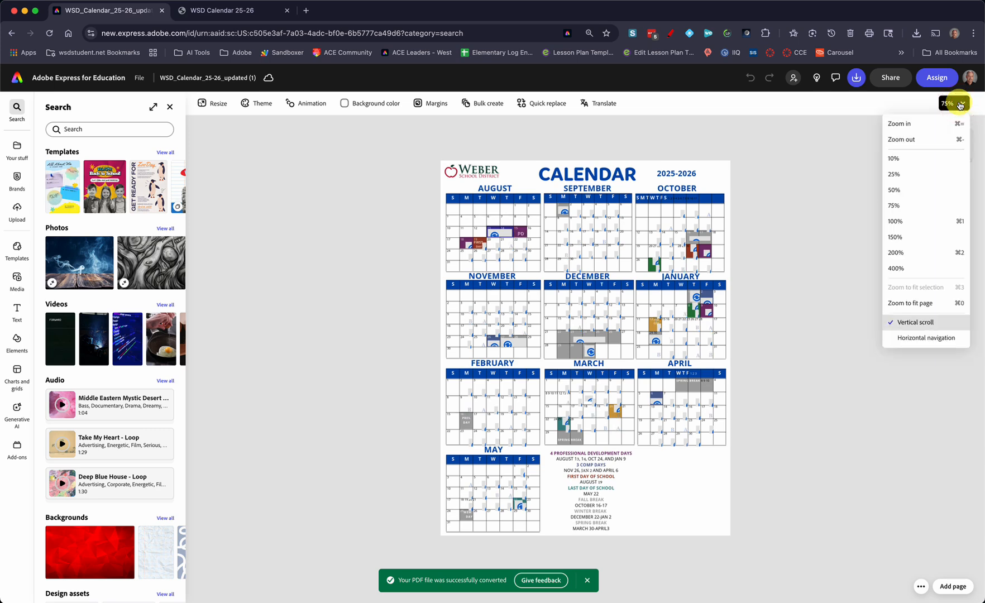
click(905, 236)
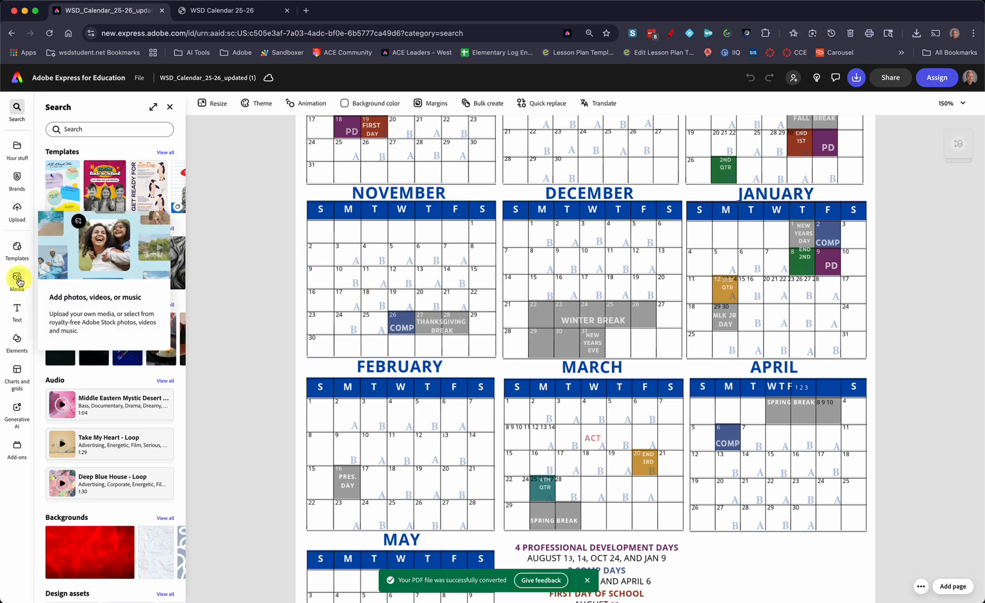
click(15, 339)
click(89, 151)
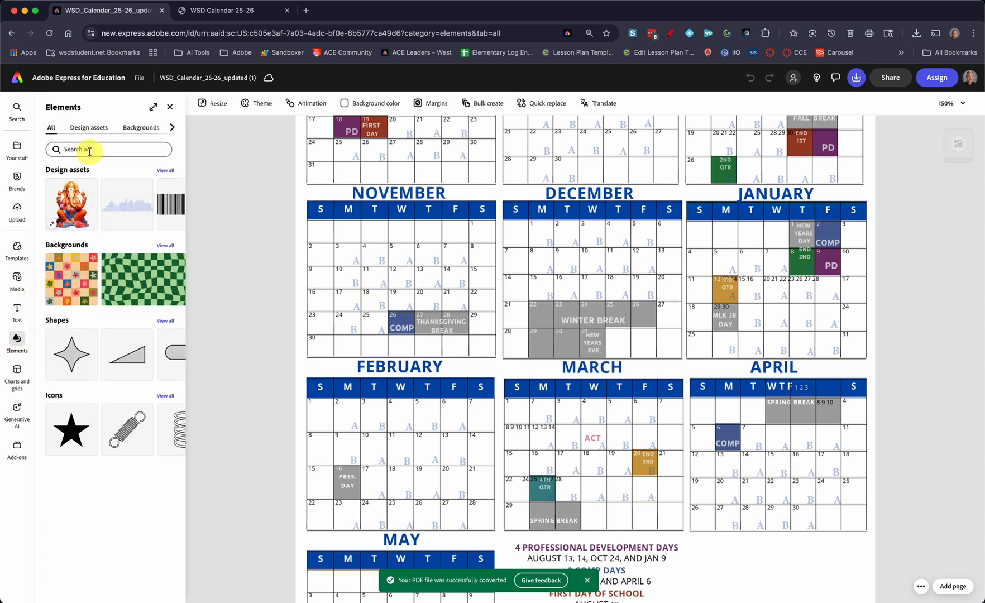
text(rect)
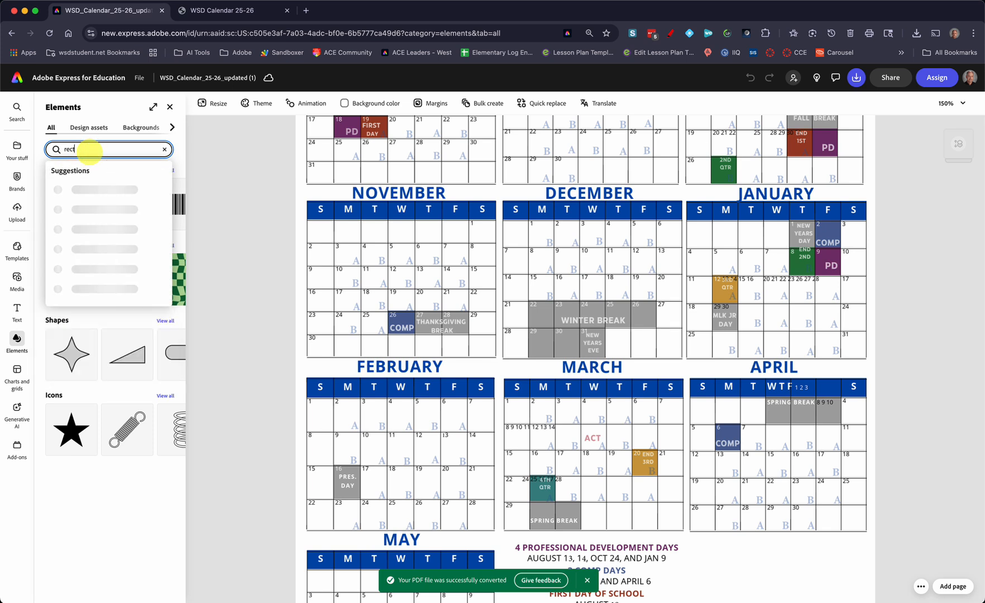
text(angle)
key(Return)
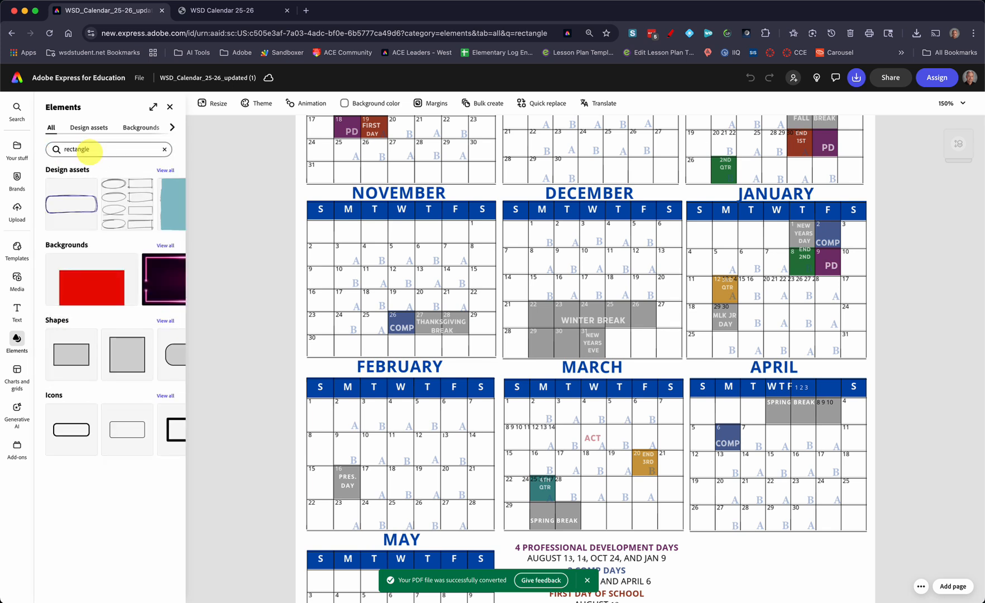
click(69, 350)
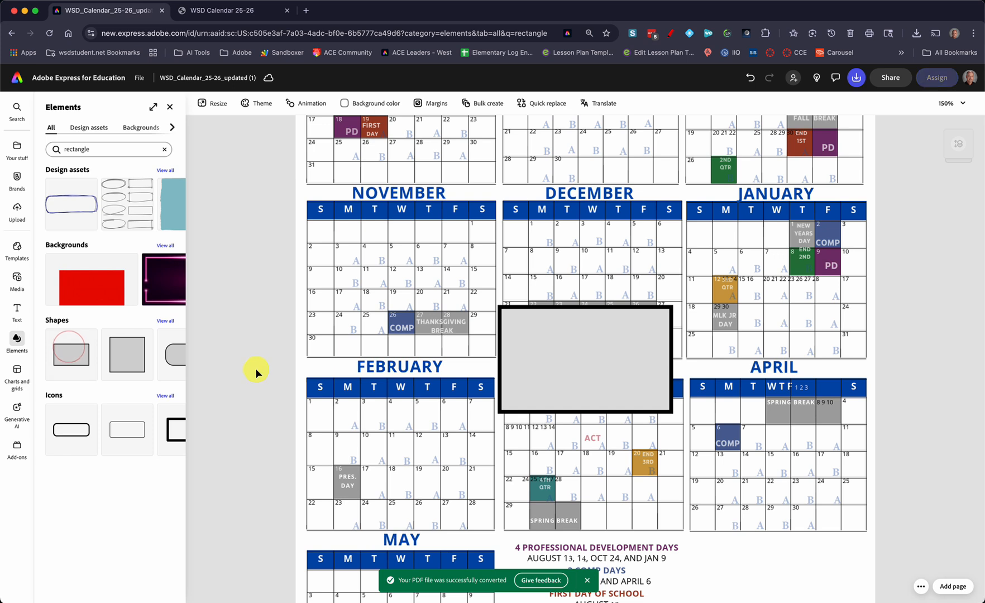
Move the rectangle onto the November calendar and resize it to cover exactly the November 11 cell.
click(597, 370)
drag(595, 364, 472, 331)
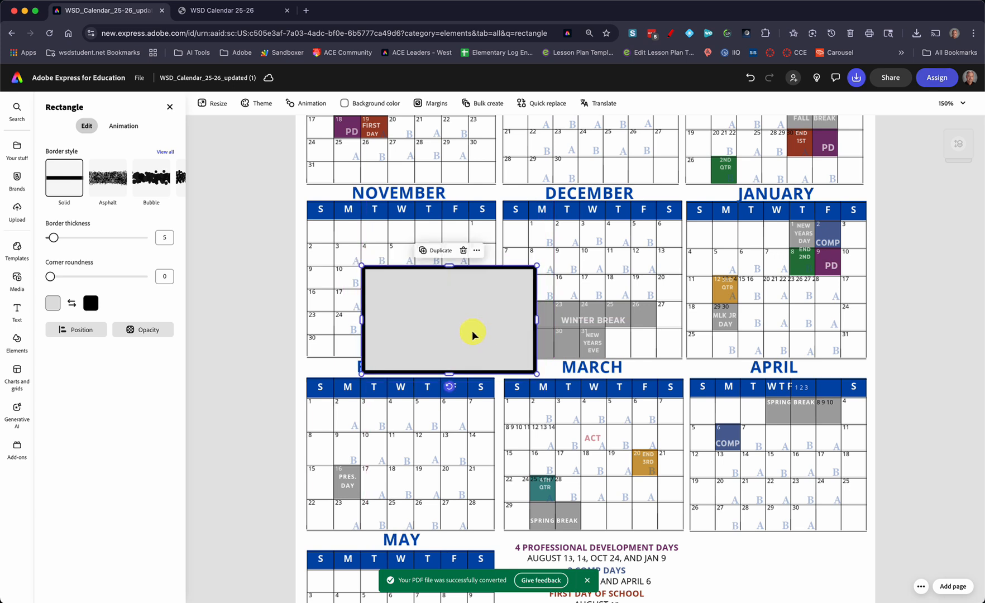
drag(536, 371, 407, 279)
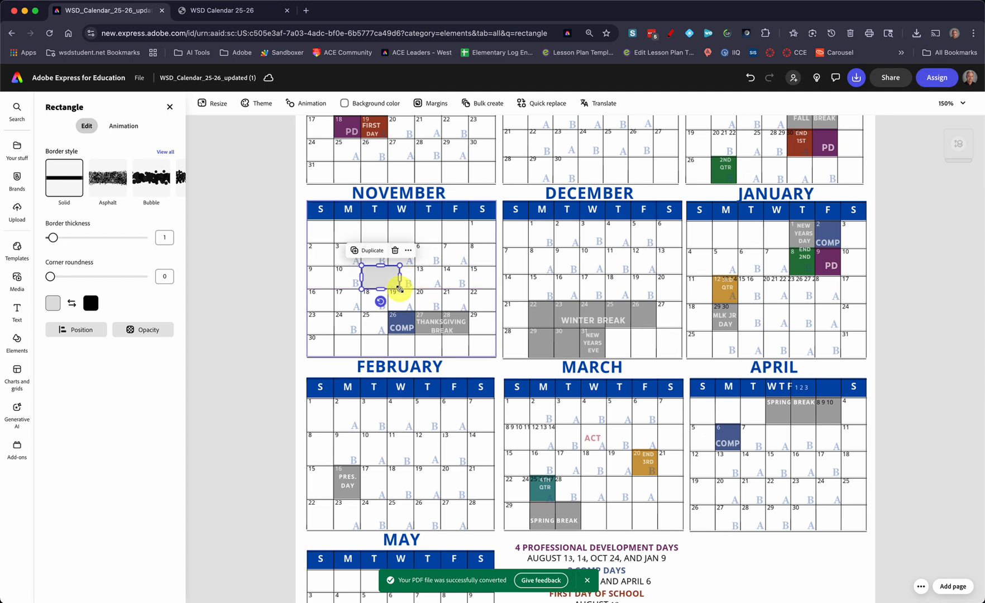
drag(401, 276, 373, 288)
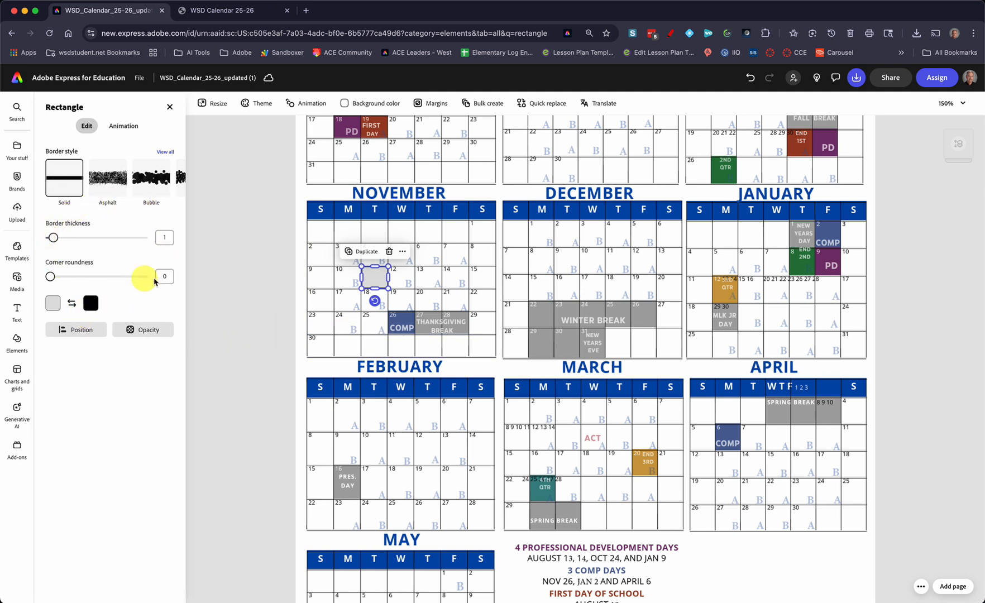
click(190, 236)
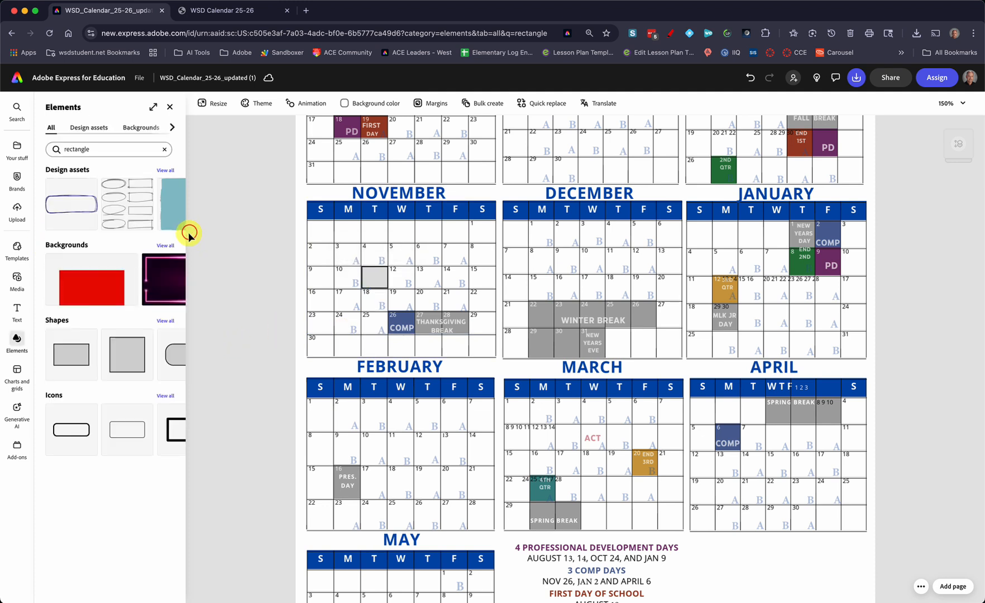
click(366, 285)
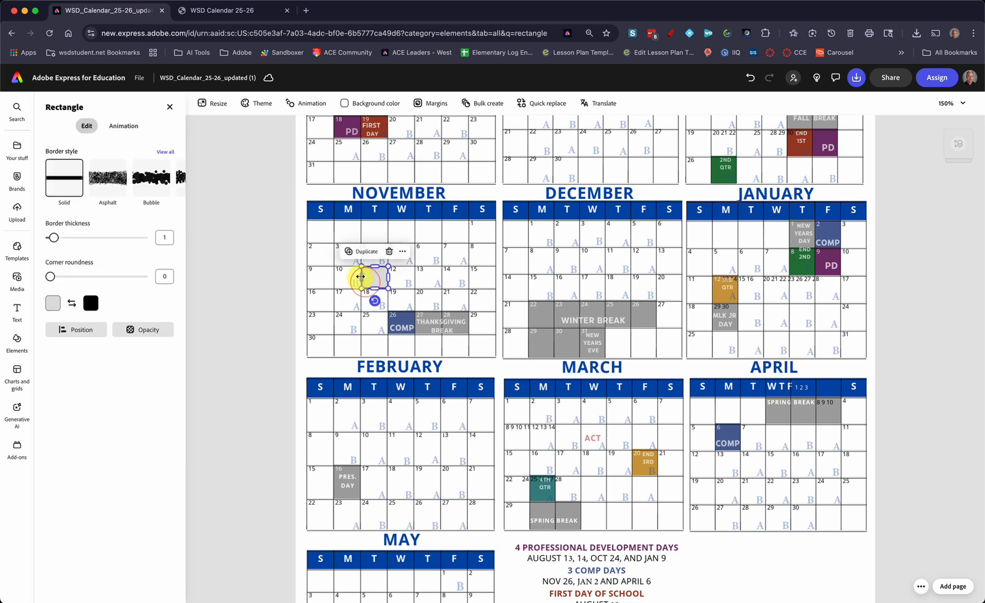
drag(358, 275, 359, 276)
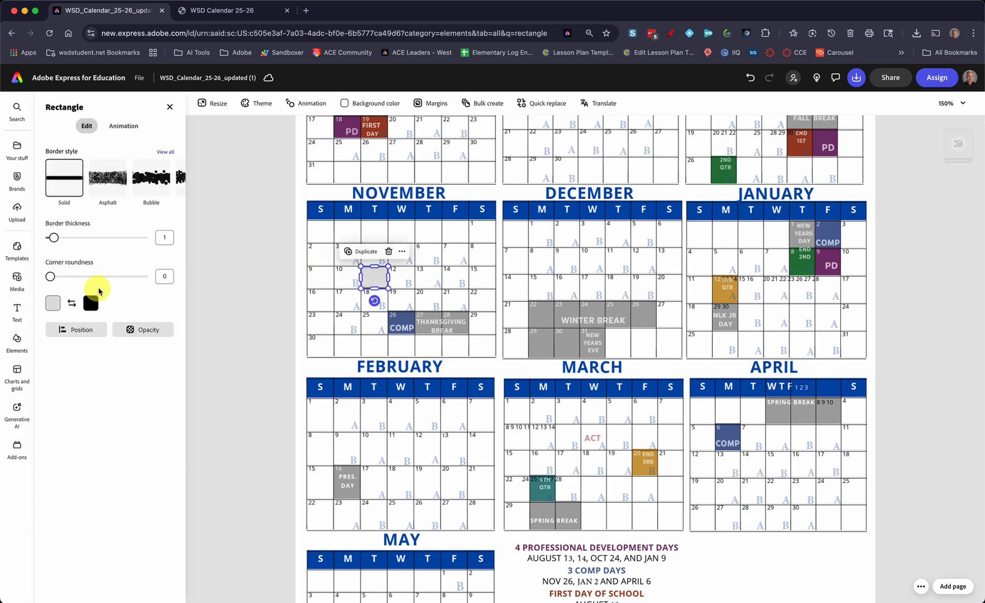
Remove the rectangle's border and give it a custom blue fill of #6181E8 at about 66% opacity.
drag(54, 239, 43, 241)
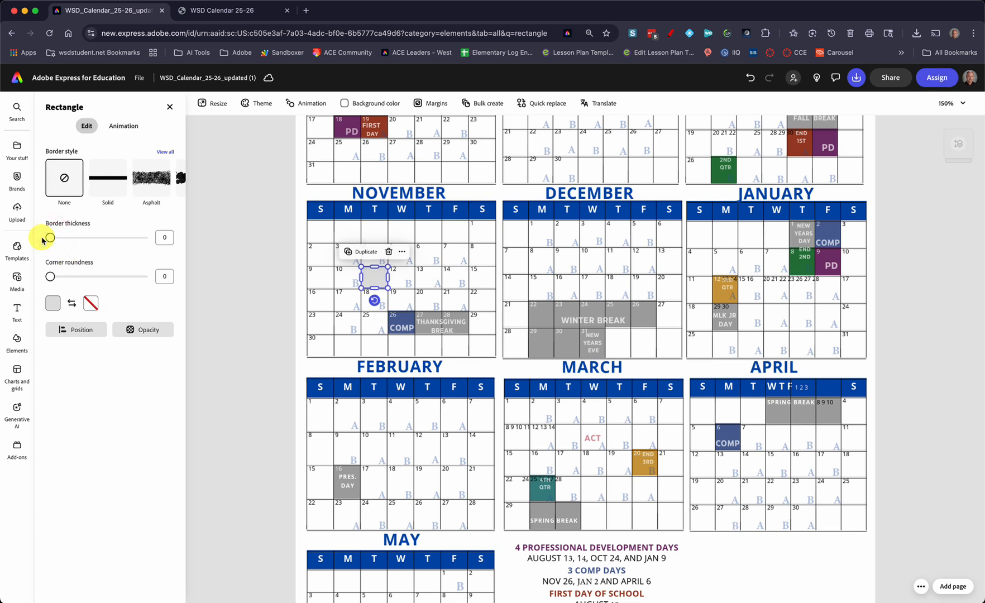
click(53, 304)
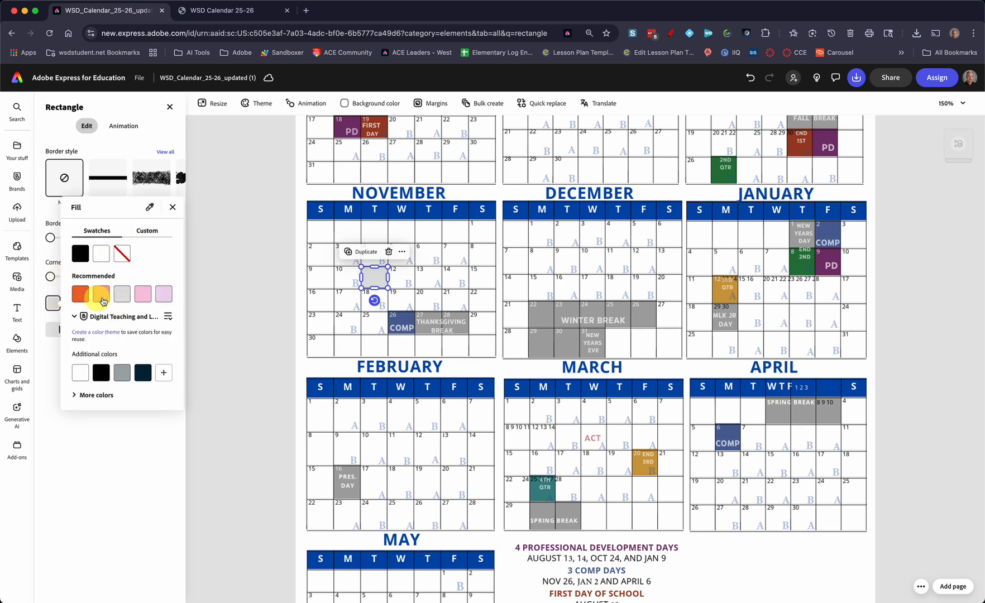
click(151, 233)
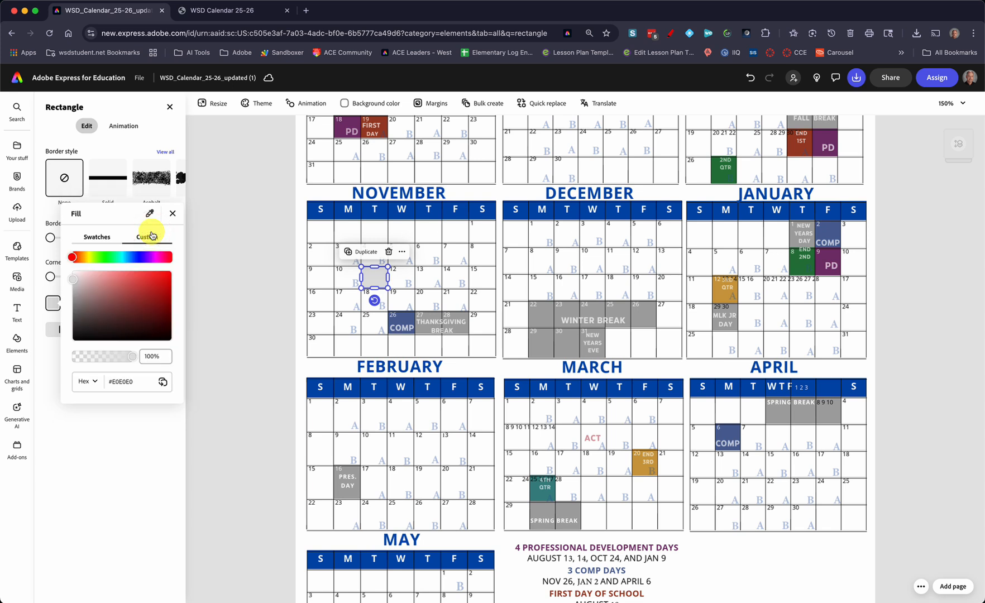
click(134, 258)
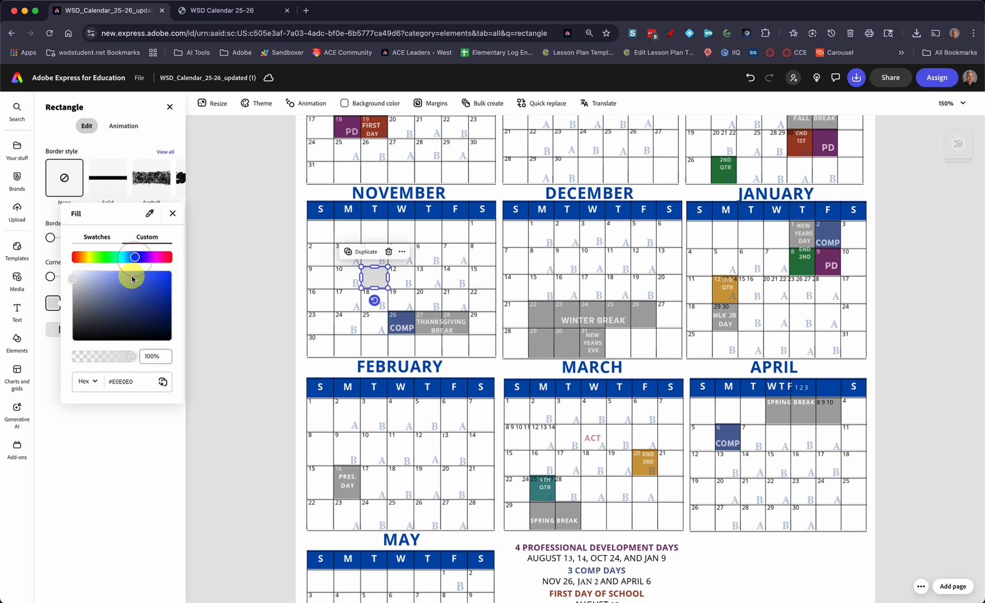
click(131, 279)
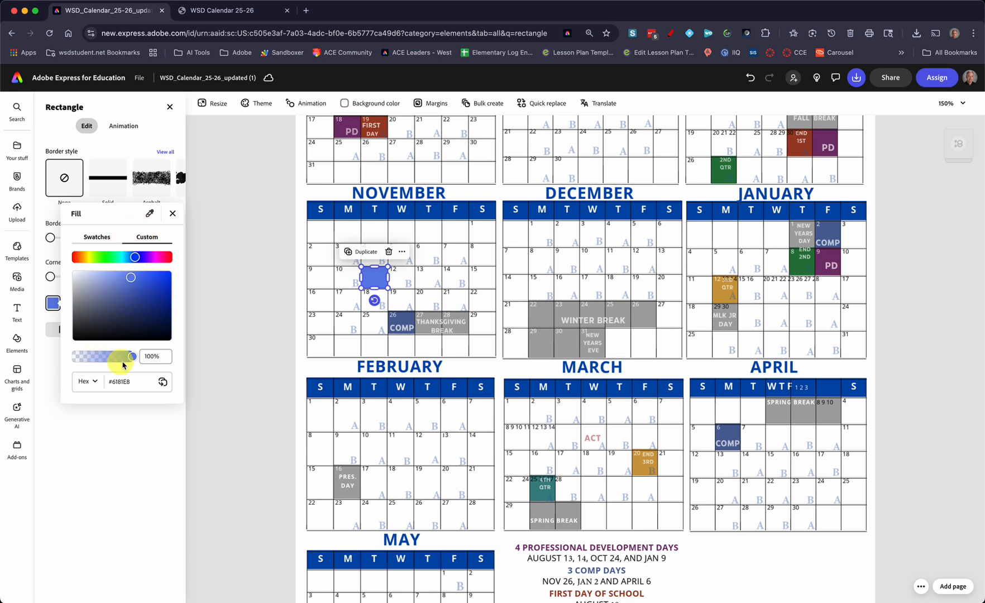
drag(132, 358, 103, 352)
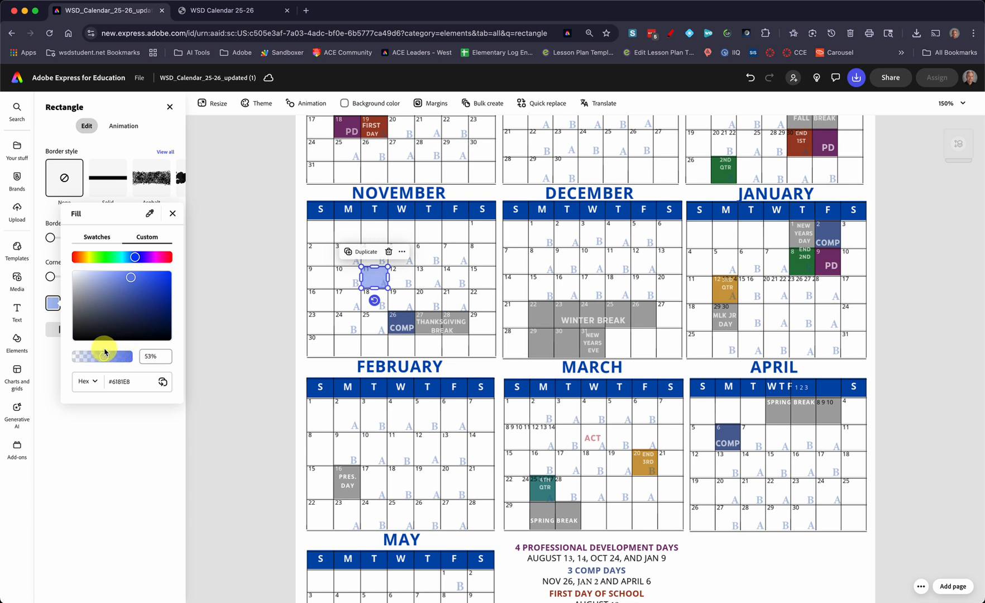
drag(109, 352, 118, 353)
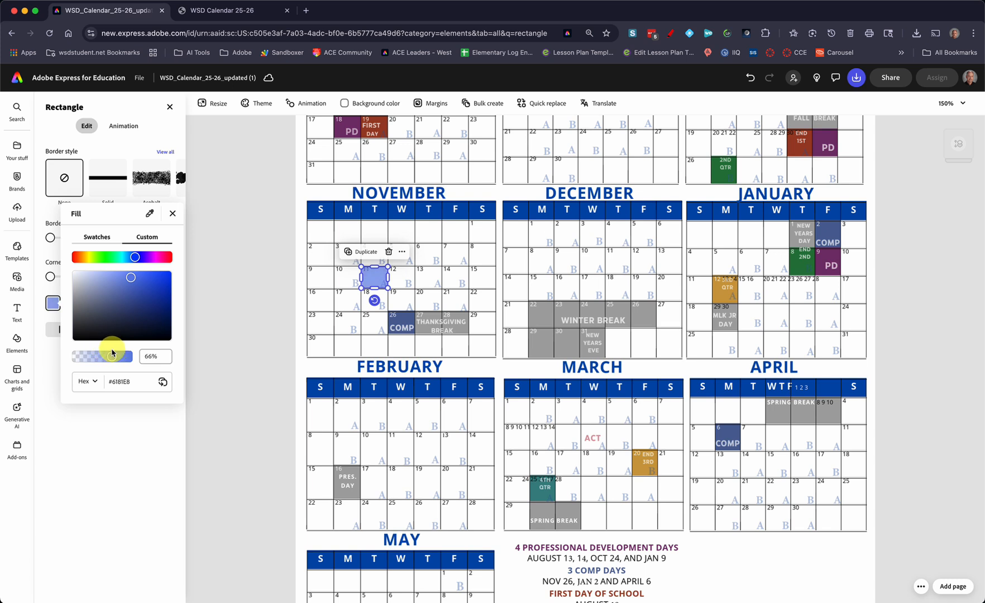
click(173, 216)
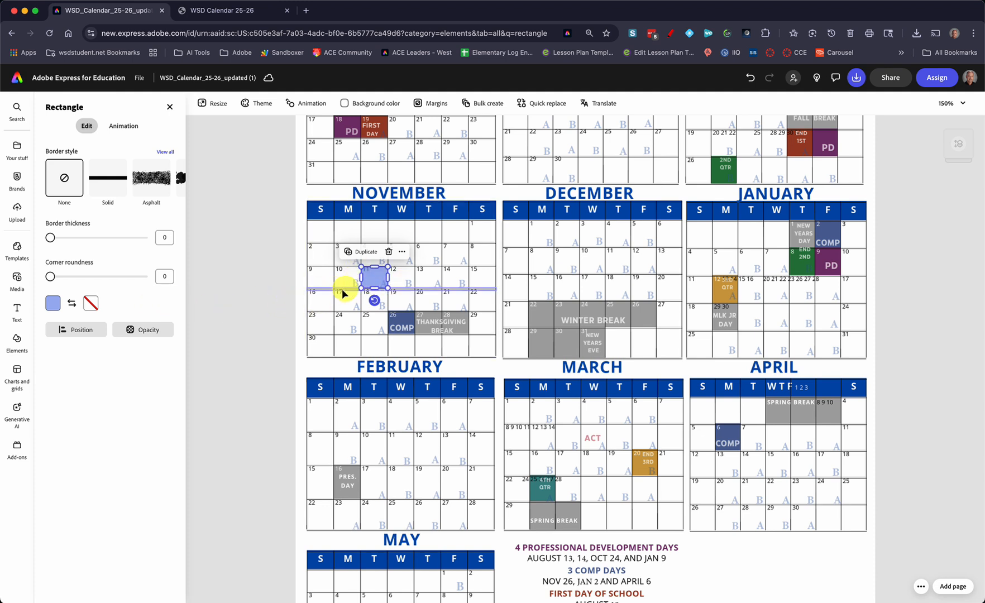
Add a two-line text box with the person's first name in possessive form above the word "Birthday".
click(18, 308)
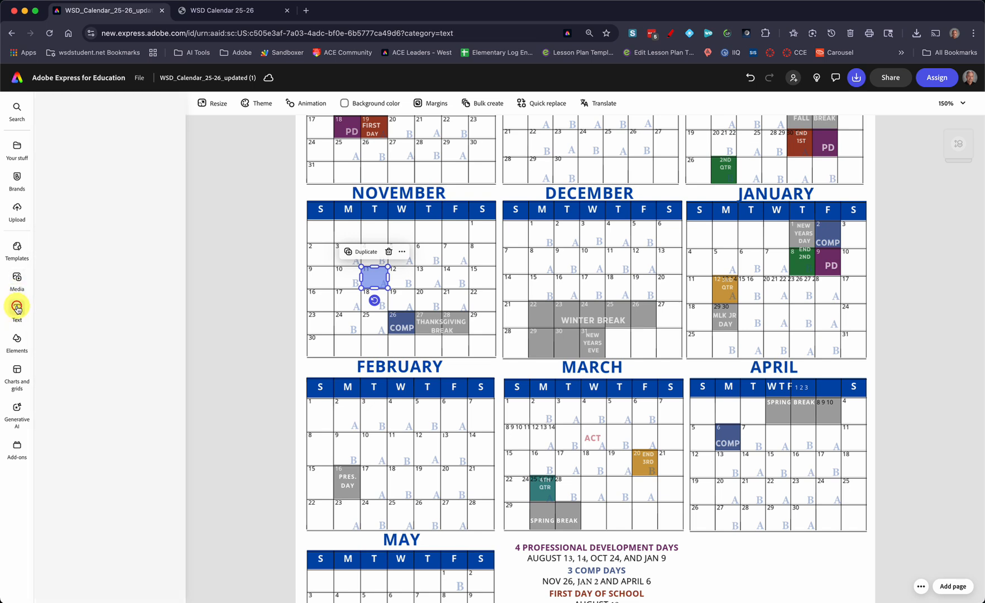
click(97, 132)
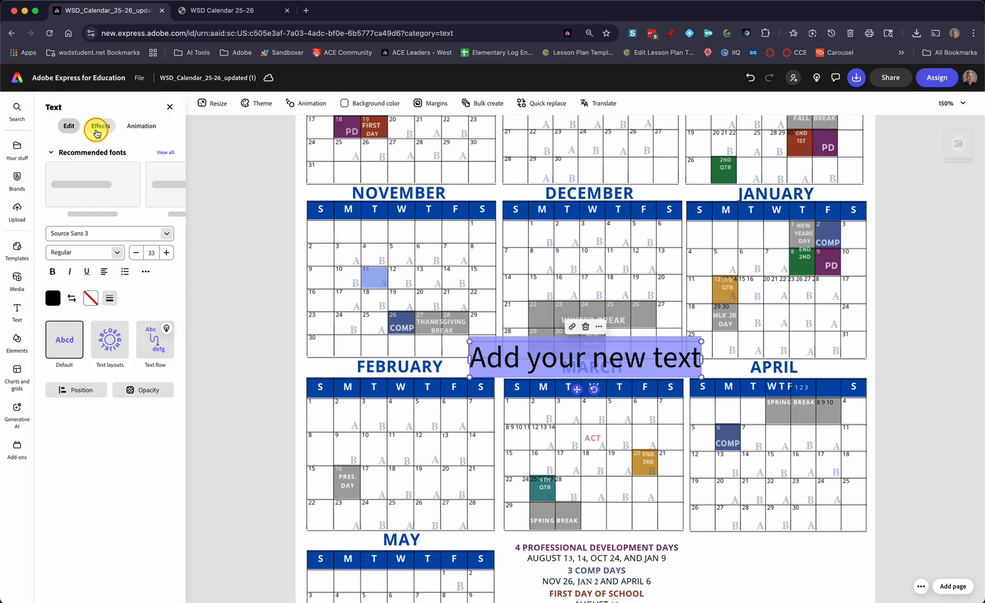
text(Alan'r)
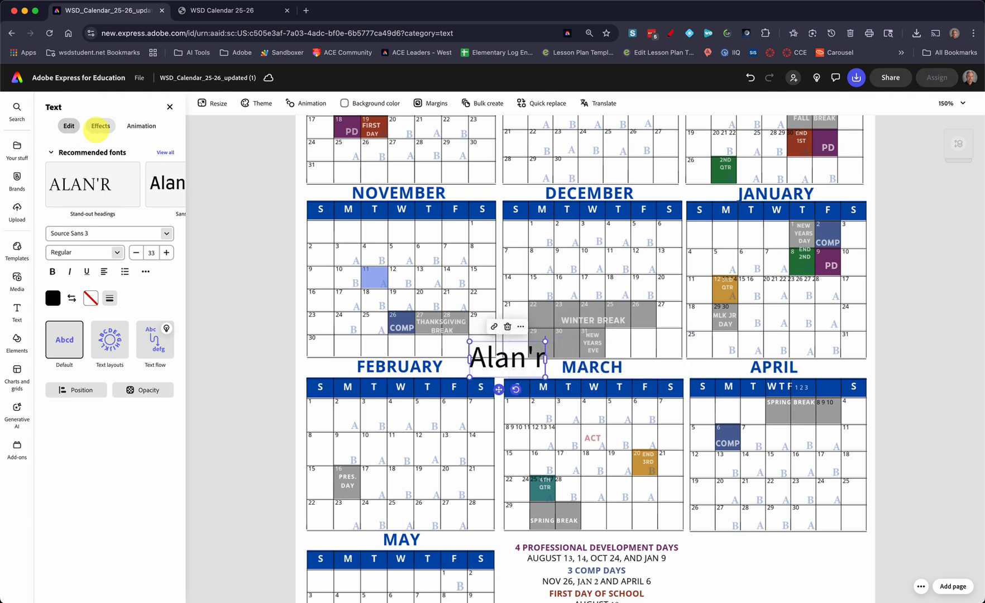
key(BackSpace)
key(Return)
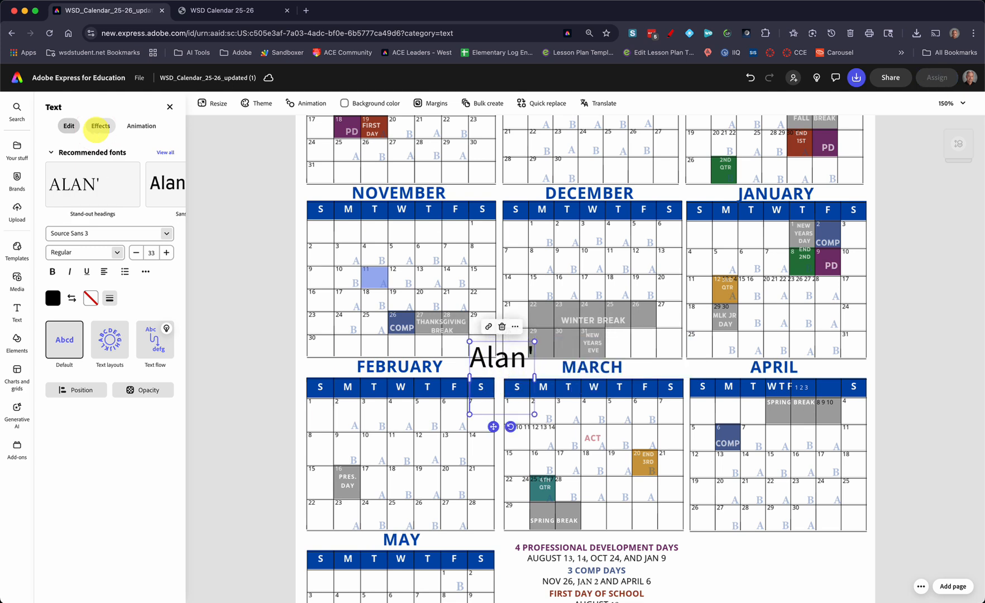
text(s )
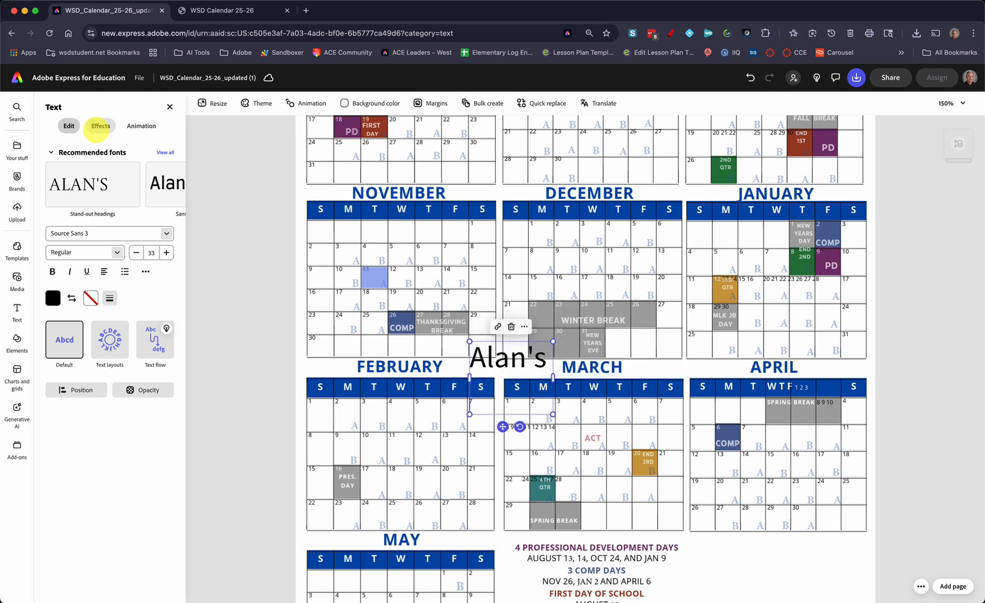
text(Birthday)
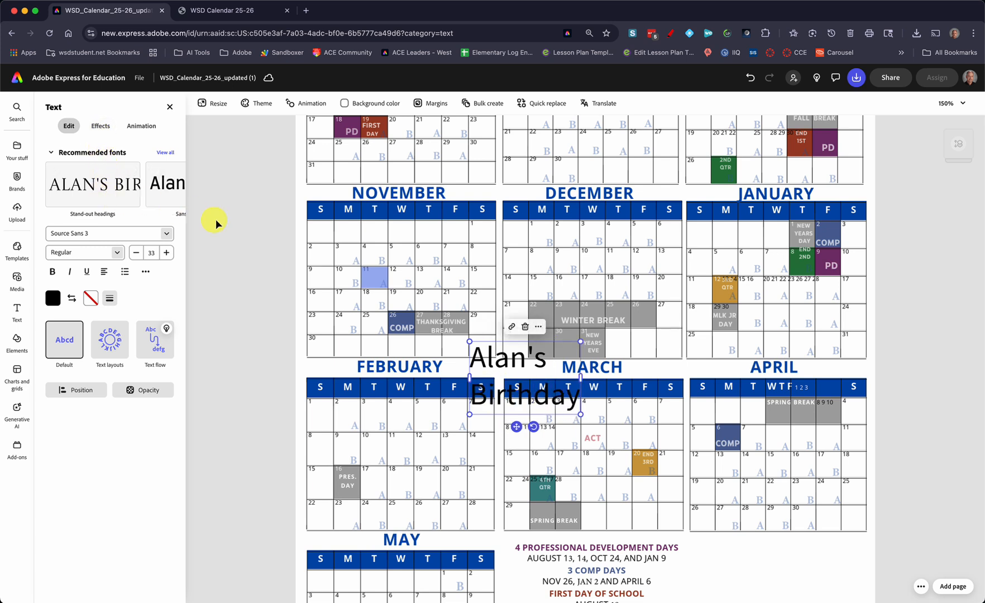
Shrink the birthday text to about size 7 and place it inside the blue-highlighted November cell.
drag(581, 414, 507, 353)
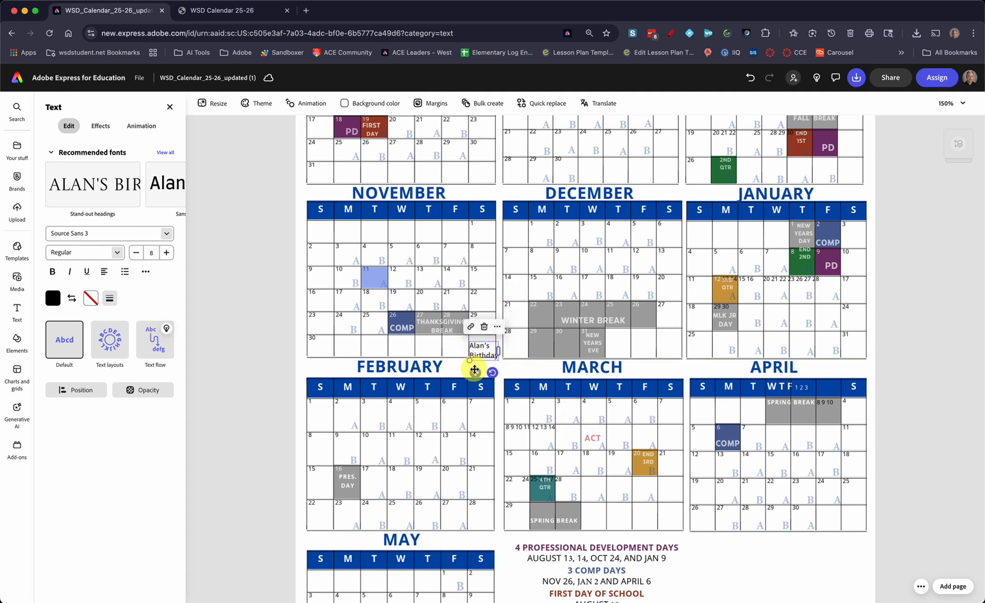
drag(476, 370, 365, 296)
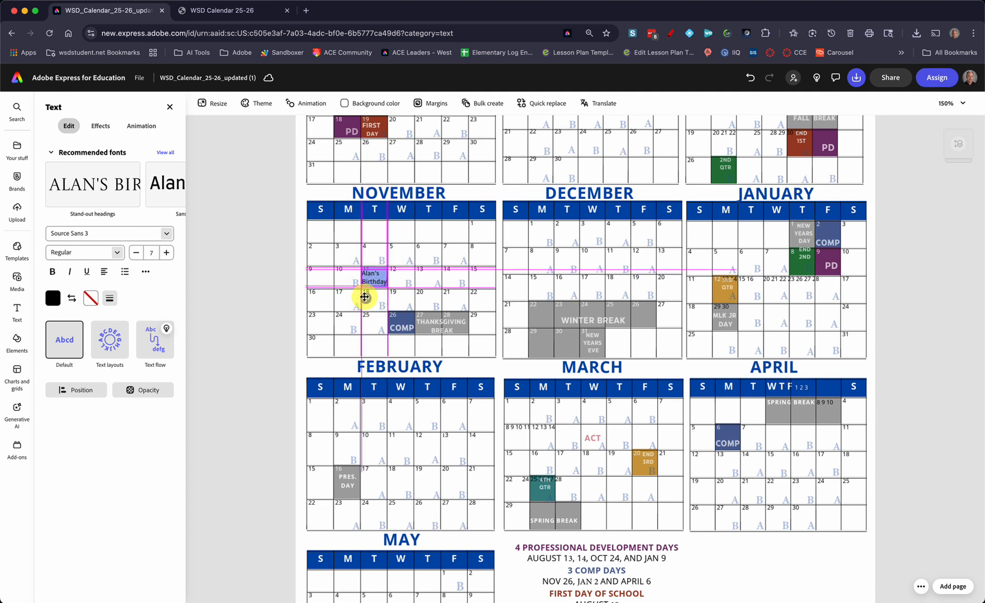
Reposition the birthday text so both lines sit below the date number inside the blue-highlighted November cell.
drag(365, 296, 365, 300)
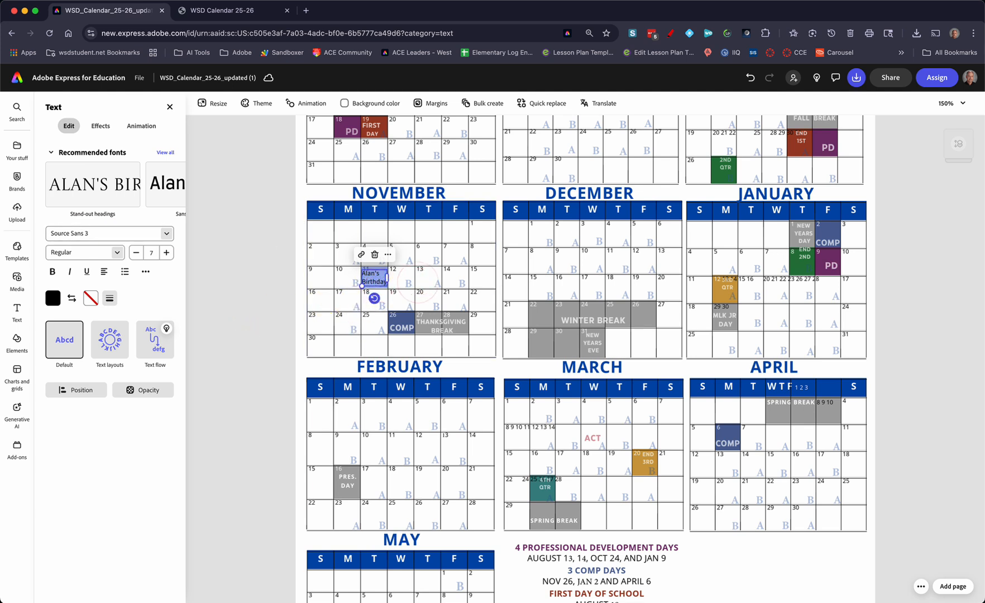
click(17, 150)
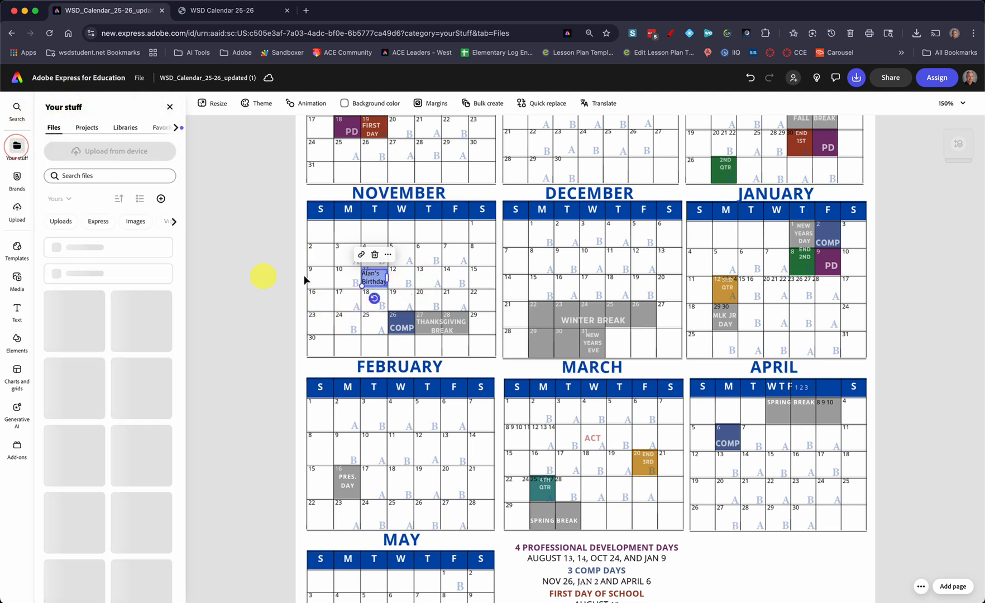
click(372, 278)
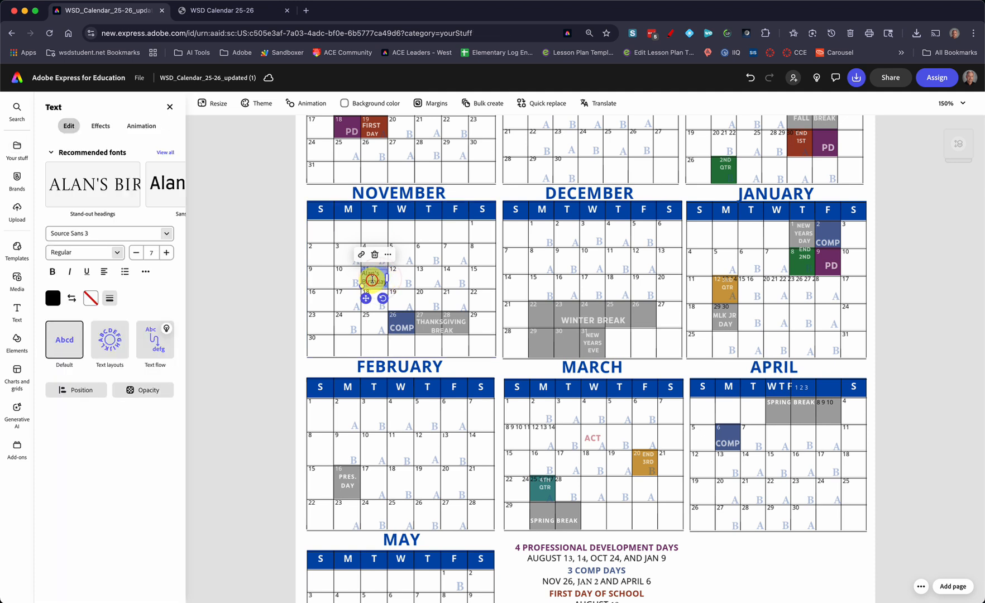
double_click(374, 277)
drag(367, 296, 343, 286)
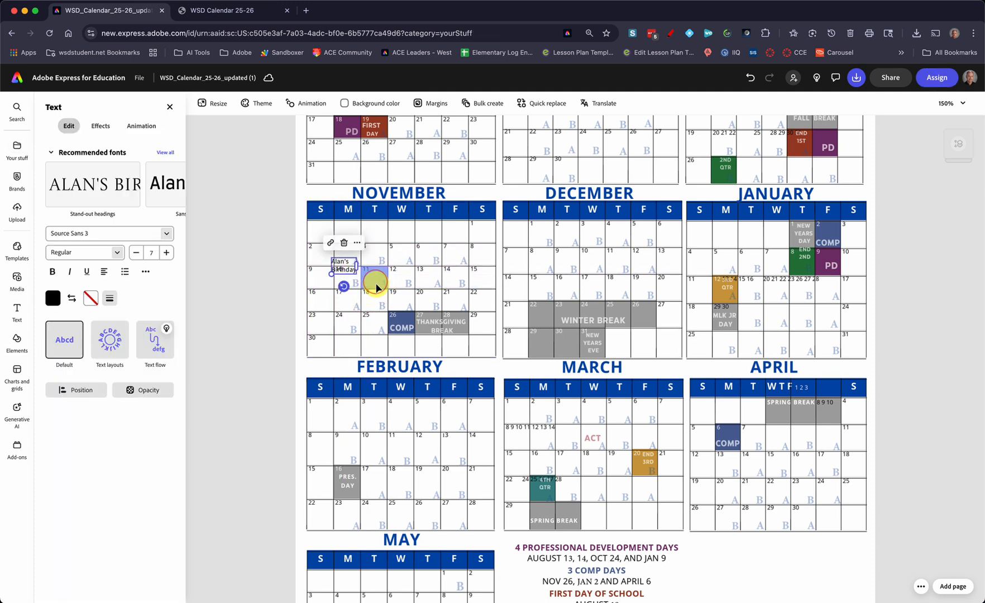
click(377, 283)
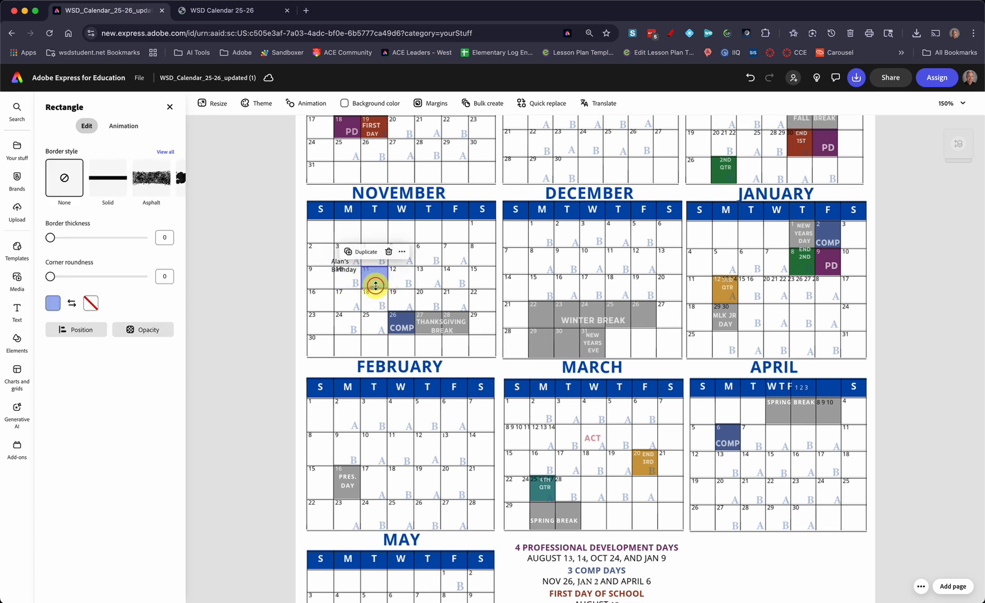
drag(339, 269, 370, 275)
click(387, 276)
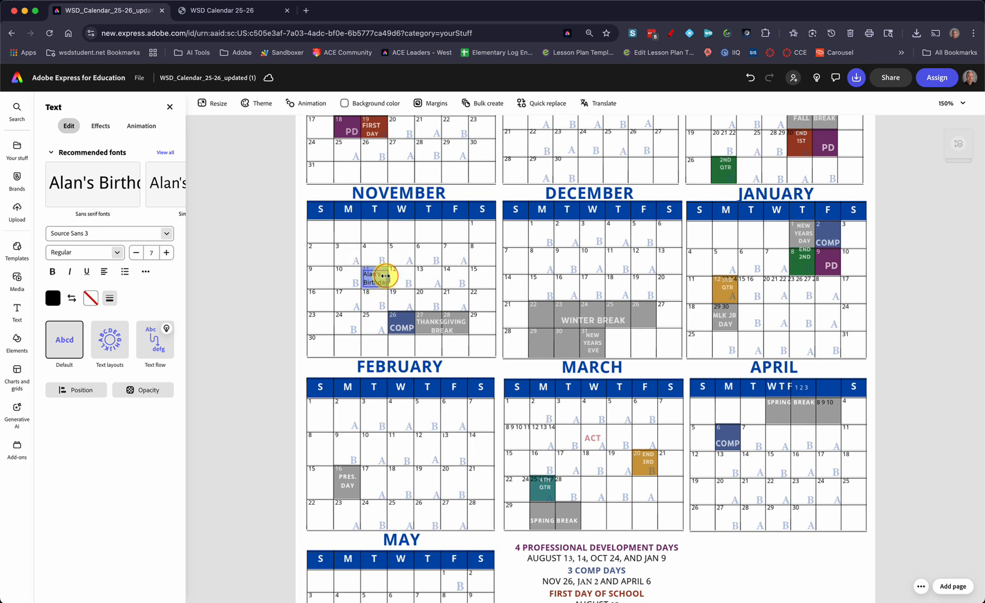
drag(385, 279, 389, 280)
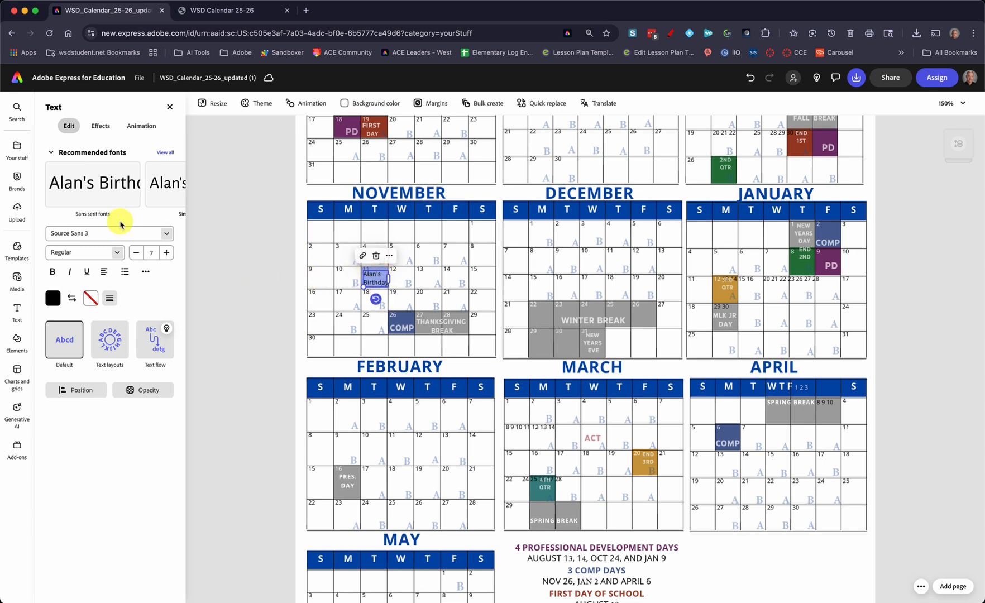
Reduce the November birthday text to size 6, keeping the Source Sans 3 font.
click(169, 233)
scroll(112, 368, down, 3)
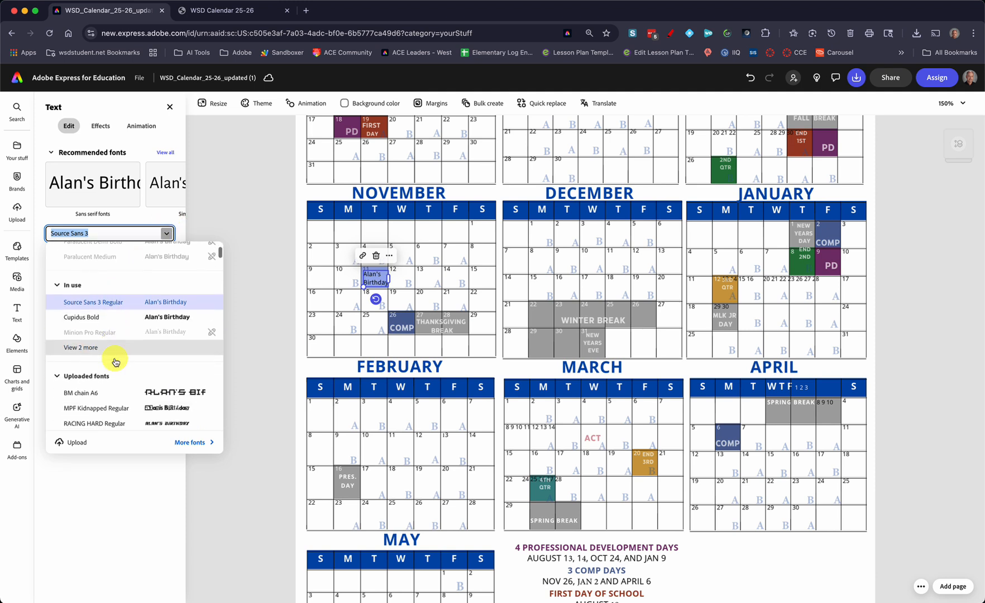
scroll(115, 363, up, 2)
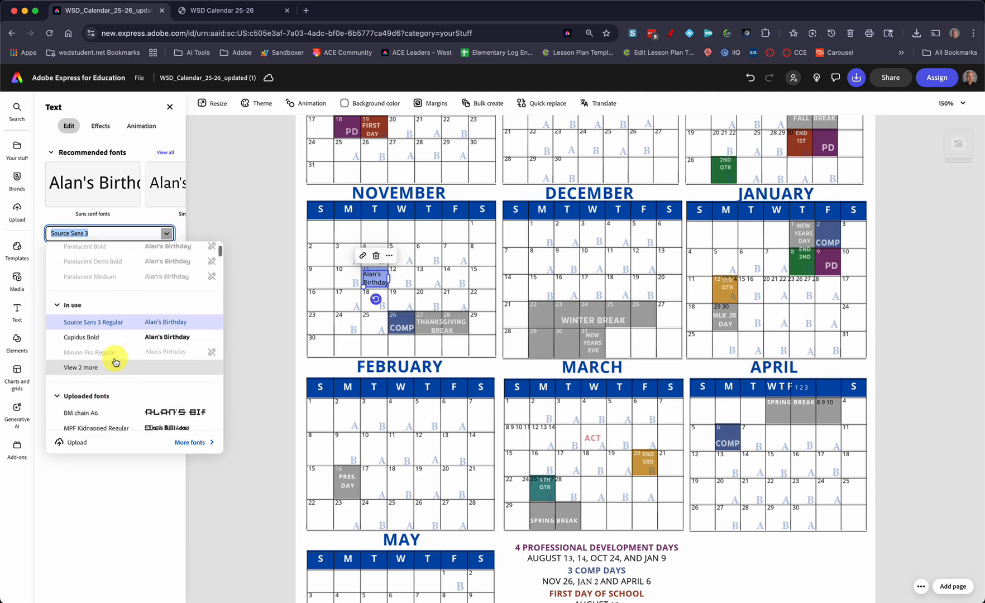
click(152, 233)
click(137, 254)
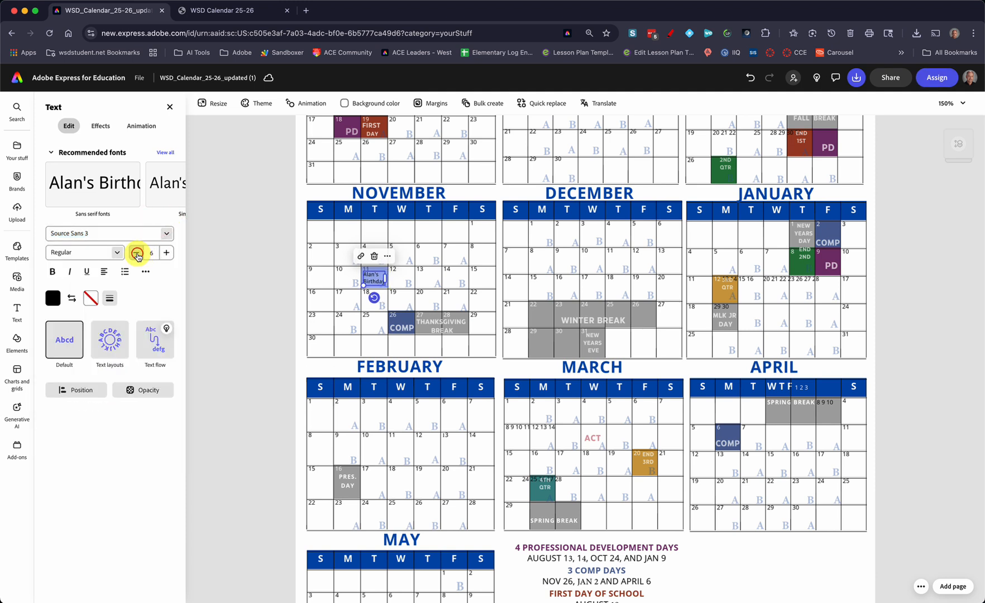
click(194, 248)
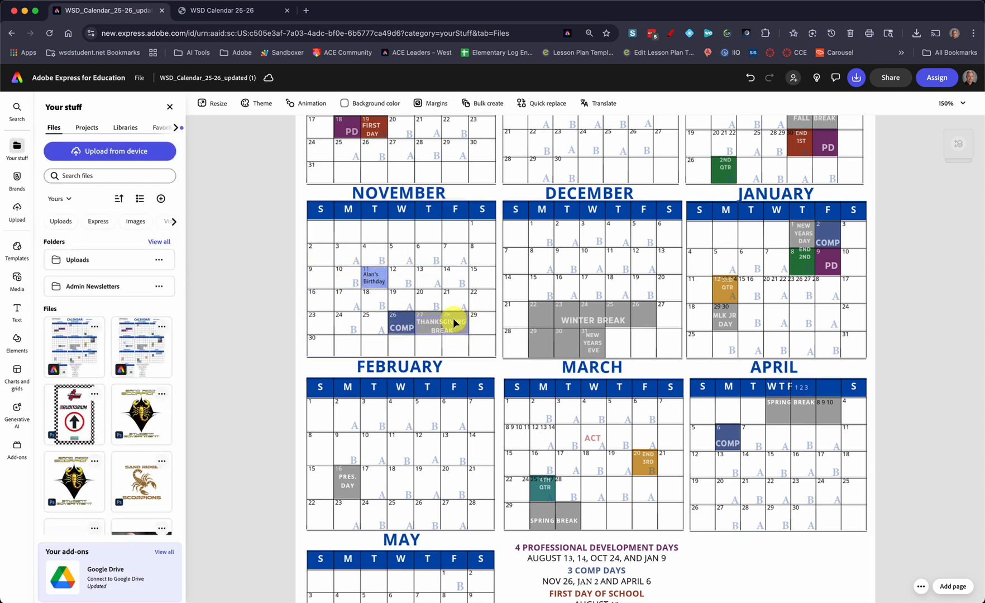
Duplicate the blue November rectangle and fit the copy over the August 20 cell.
scroll(225, 252, up, 3)
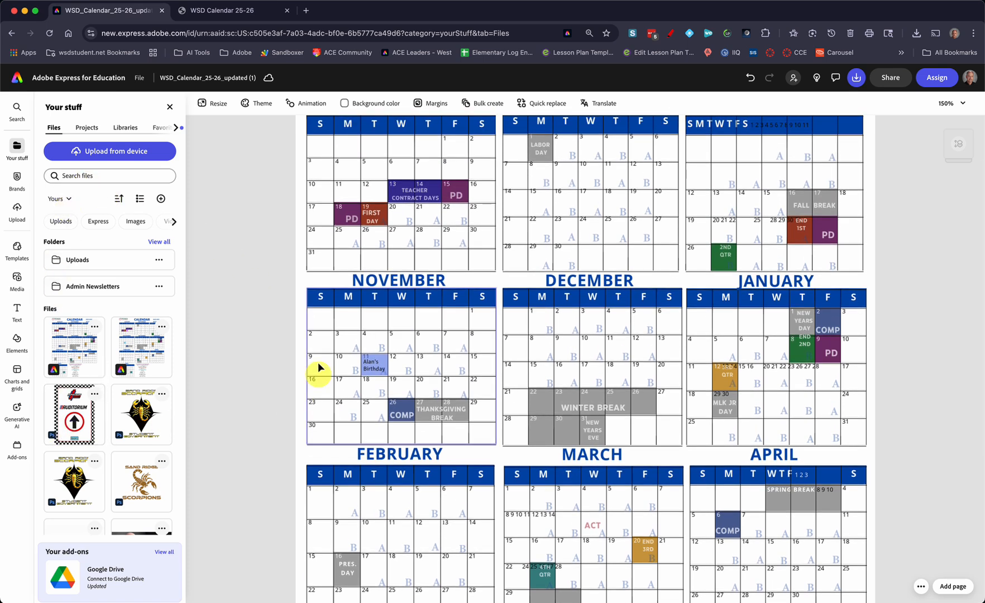
click(382, 358)
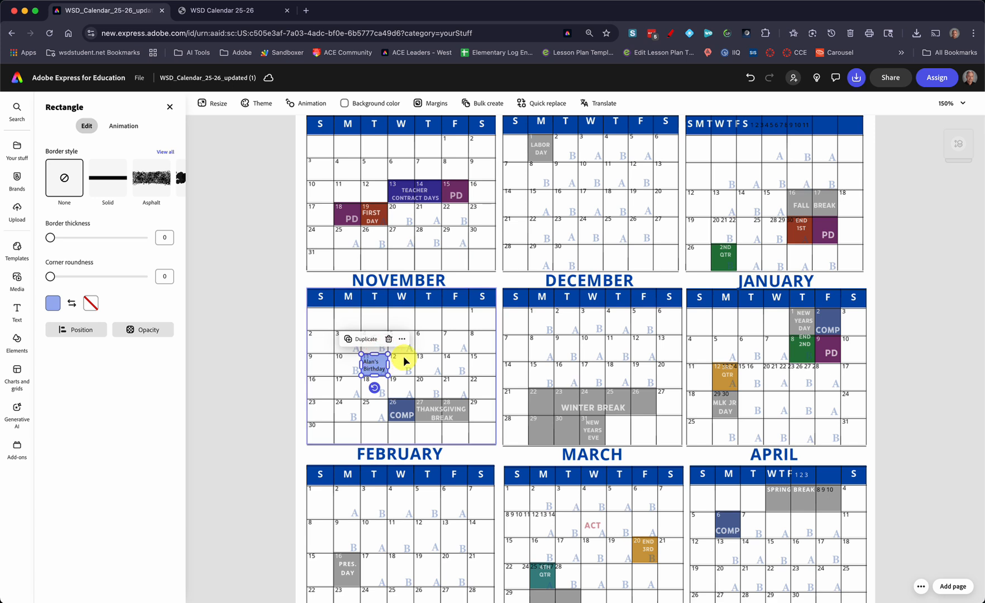
key(super+d)
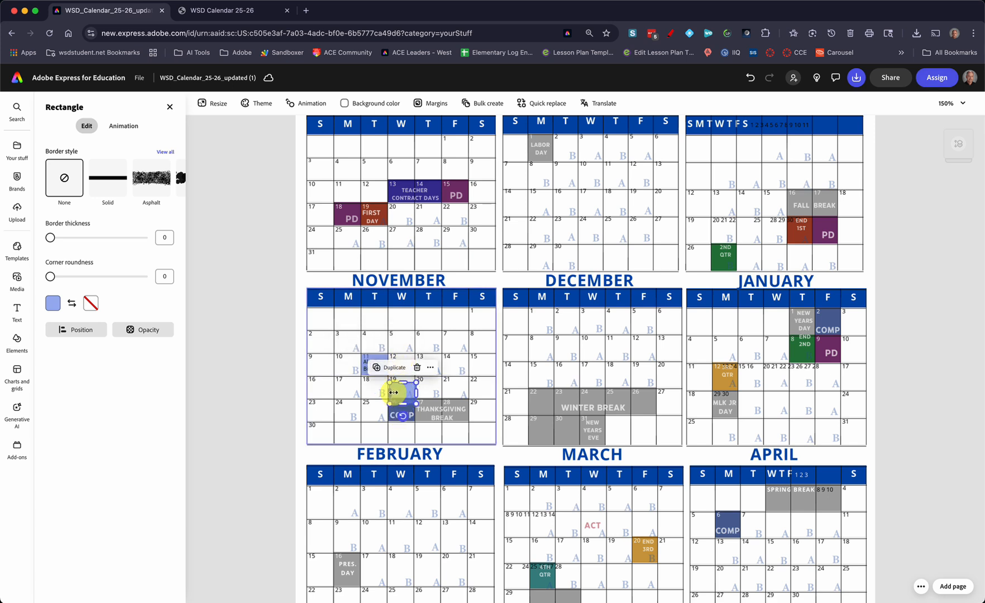
drag(393, 392, 388, 213)
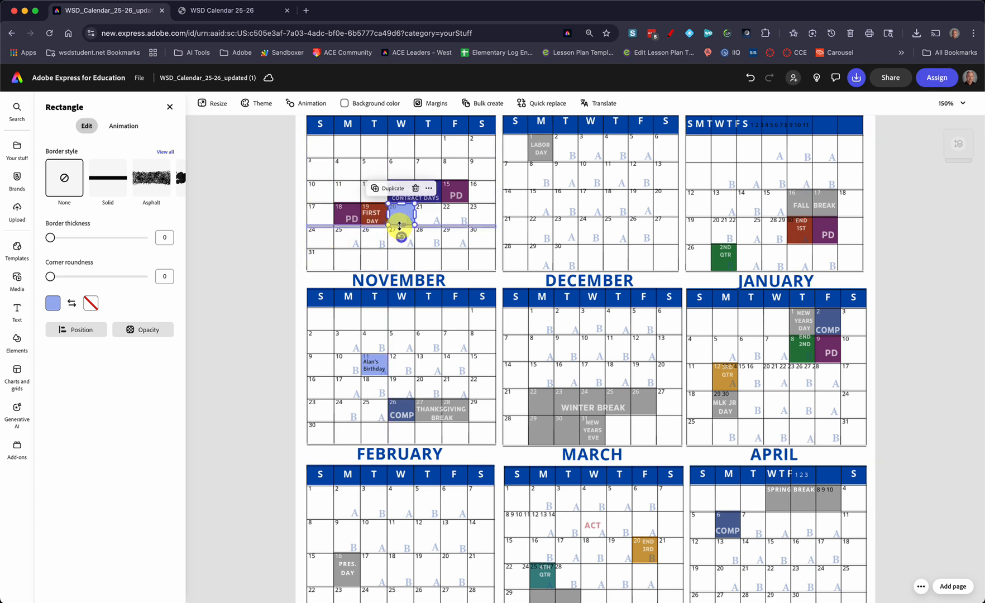
drag(399, 224, 399, 228)
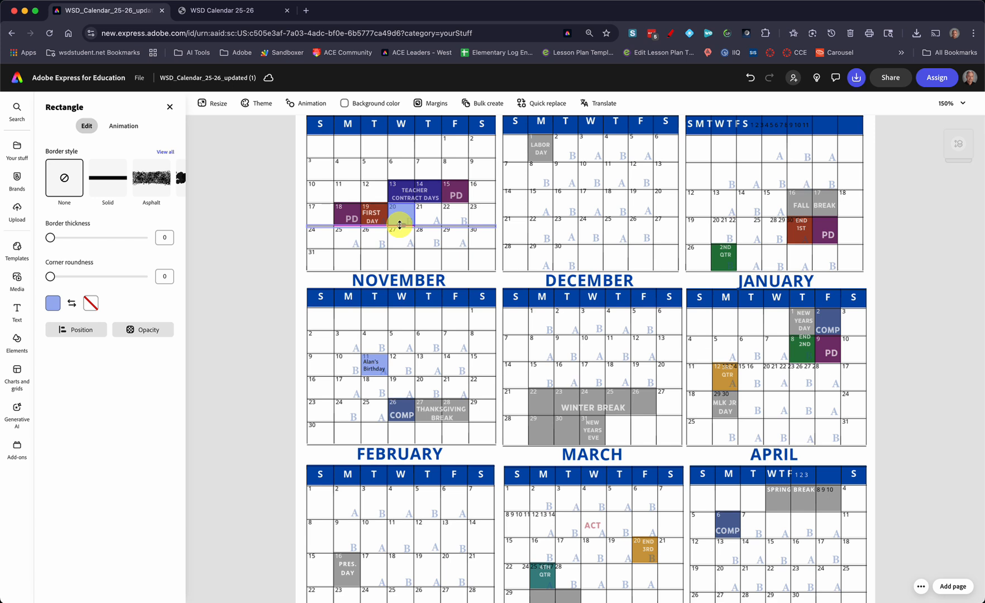
drag(400, 224, 399, 226)
click(277, 235)
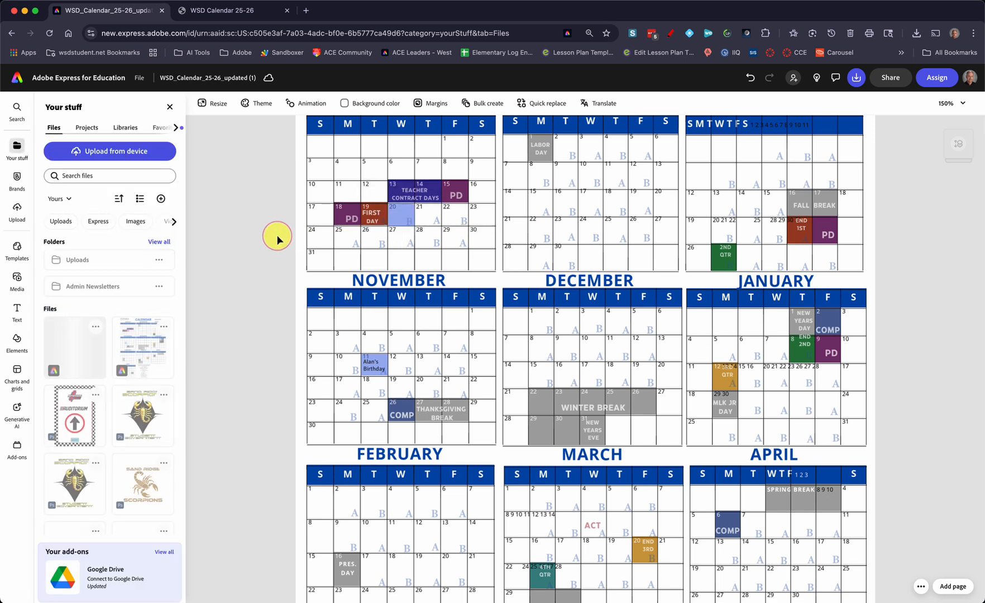
Refine the blue August rectangle by extending its upper edge to the cell's border line.
click(961, 103)
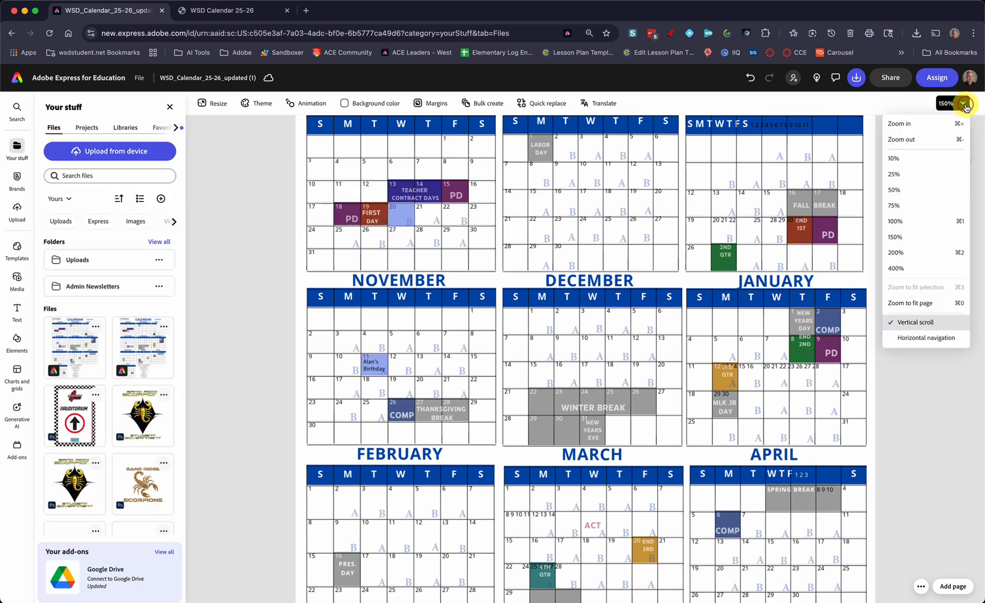
click(899, 252)
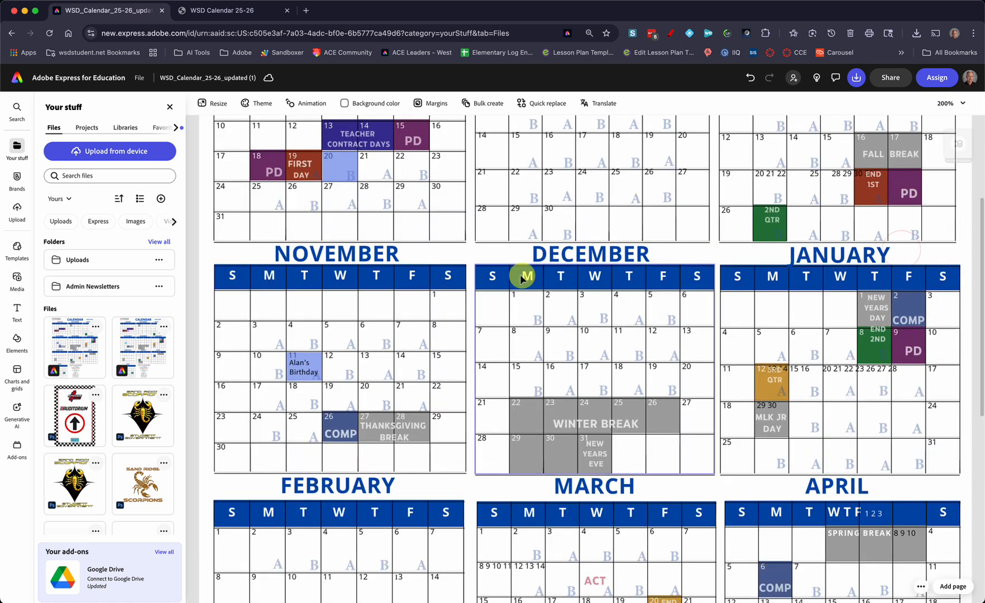
scroll(373, 284, up, 2)
click(340, 216)
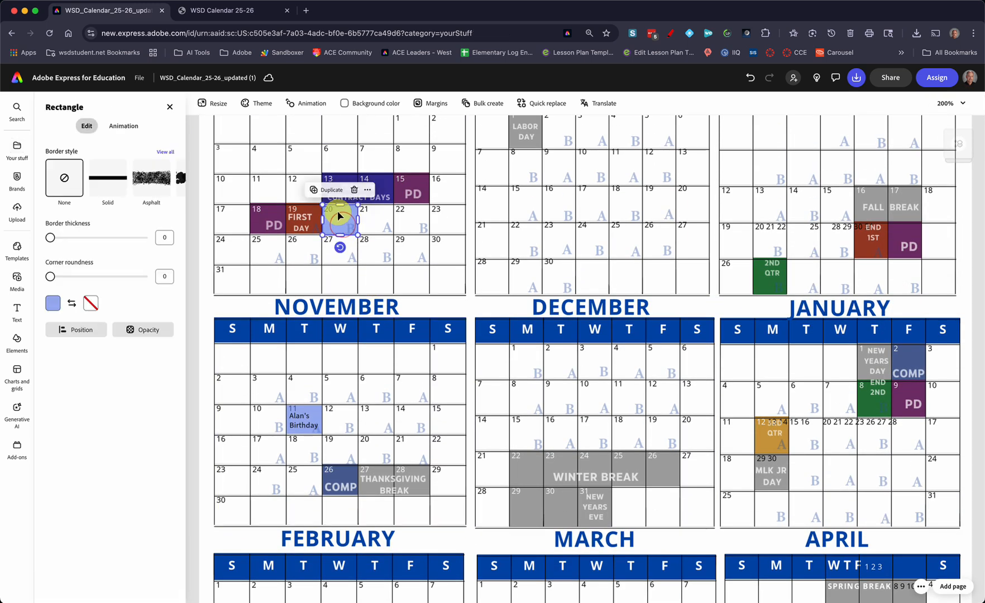
mouse_move(340, 205)
mouse_down()
mouse_move(337, 192)
mouse_move(341, 203)
mouse_up()
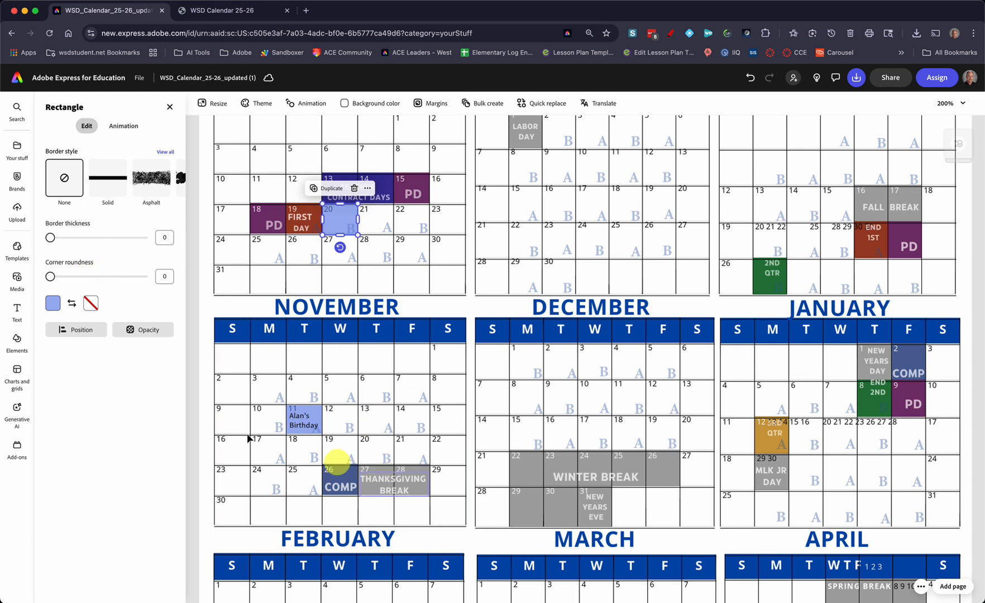
Add a second two-line text box with another person's first name in possessive form above the word "Birthday".
click(17, 313)
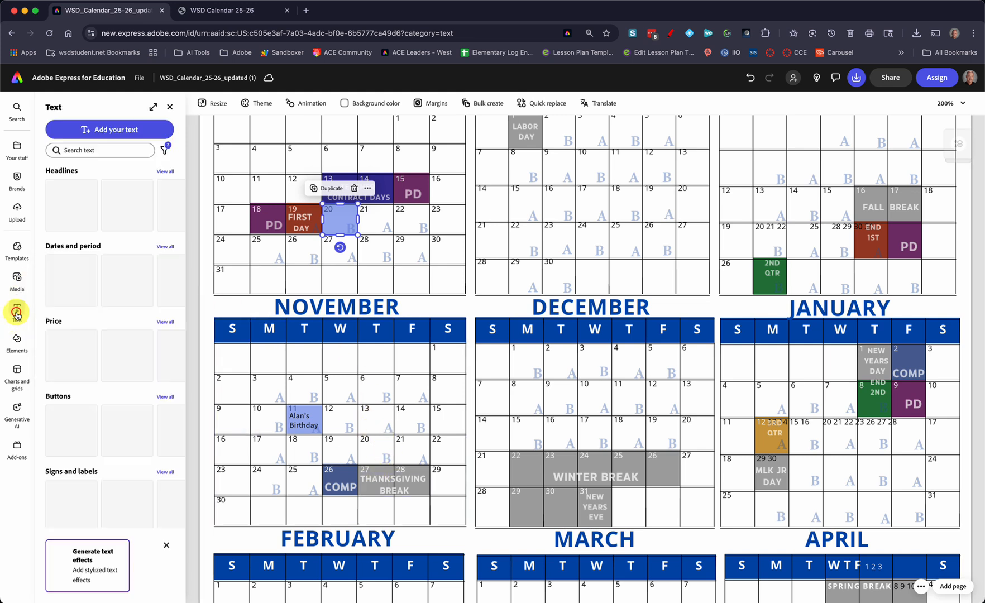
click(136, 129)
text(St;a)
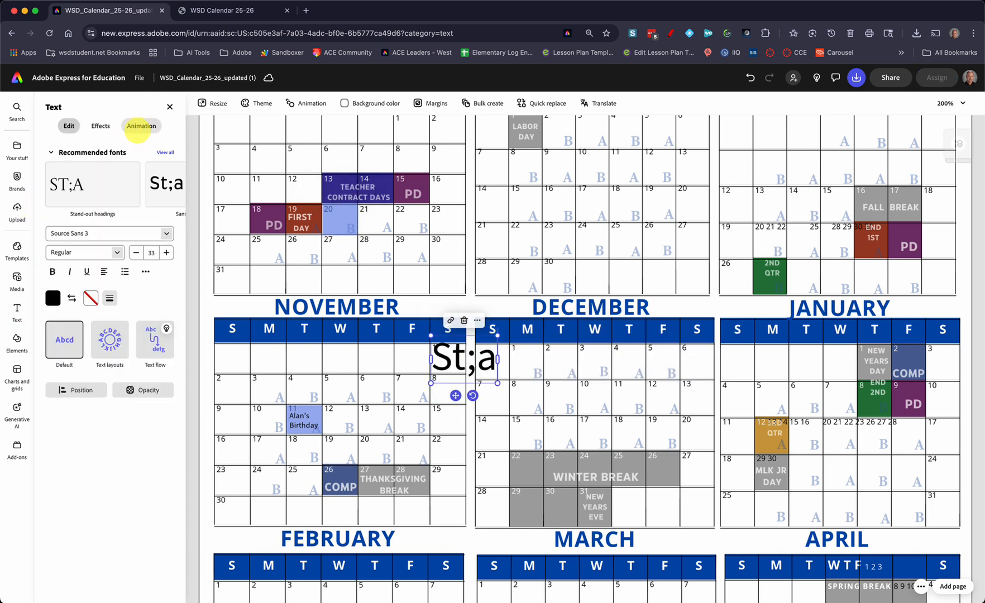
key(BackSpace)
key(BackSpace)
text(acy's)
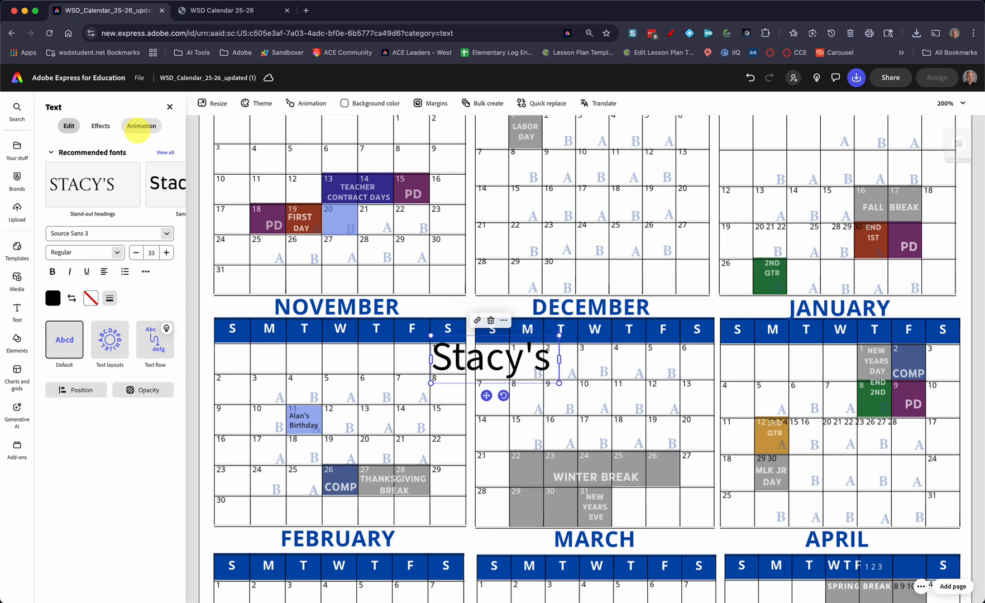
key(Return)
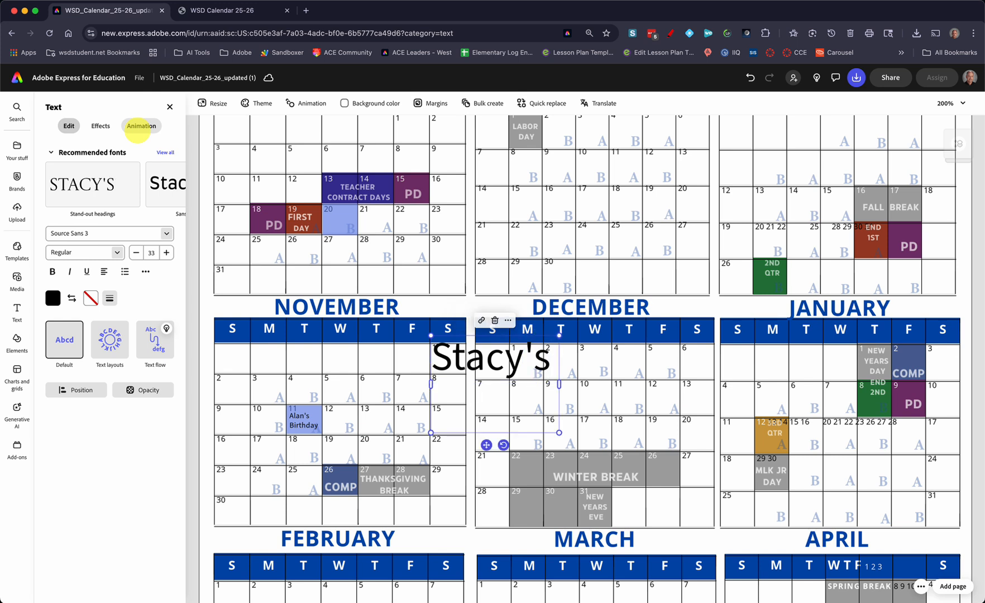
text(Birthday)
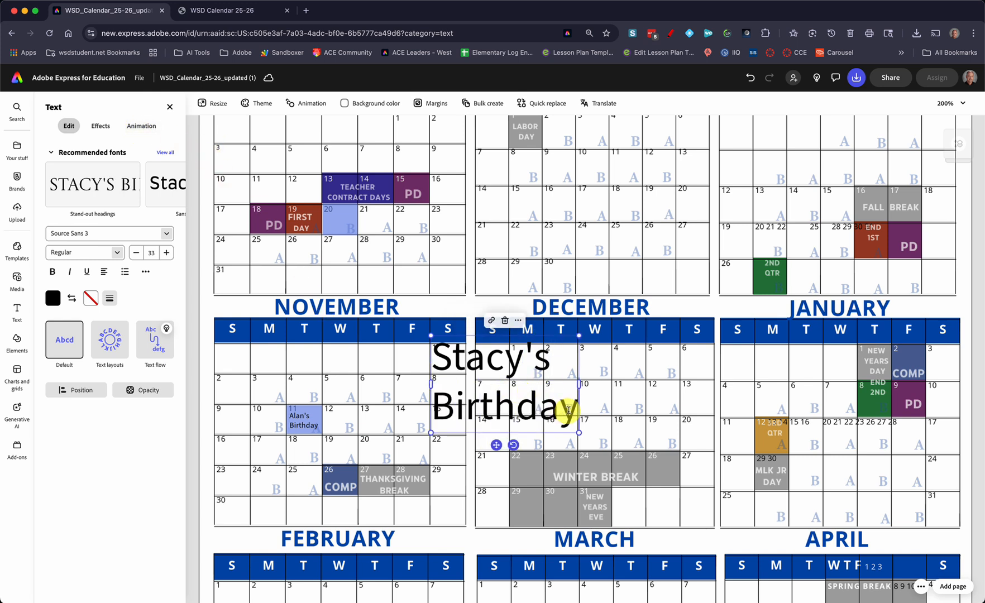
Recolor both lines of the new birthday text to the off-white custom fill #F7F0F0.
drag(569, 410, 434, 359)
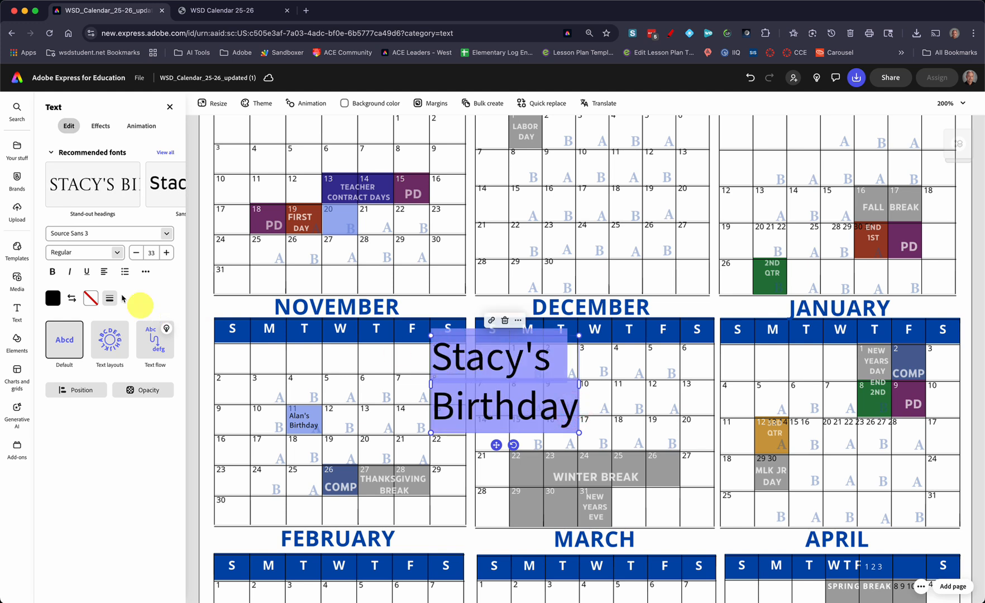
click(53, 298)
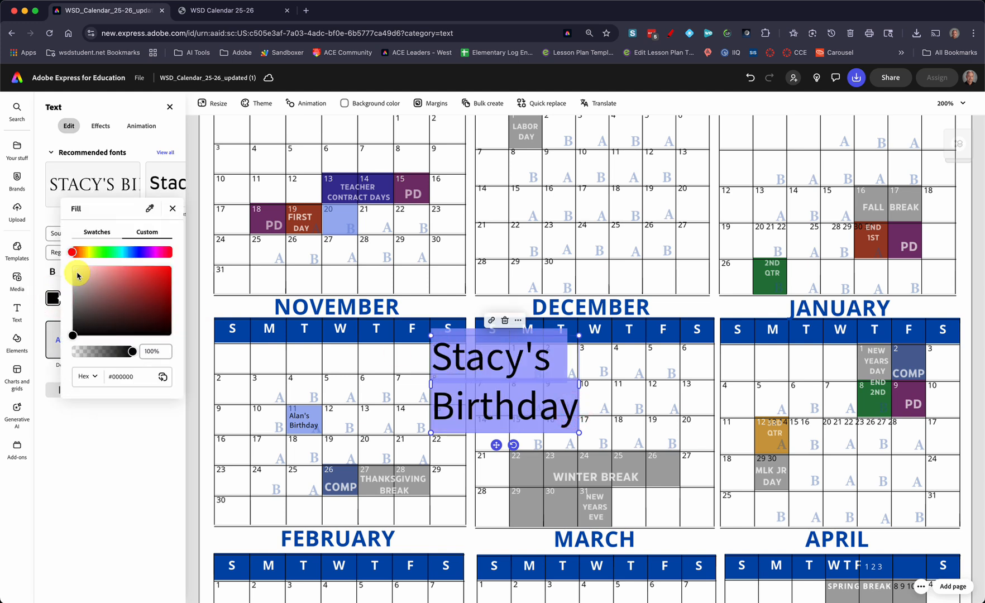
click(76, 271)
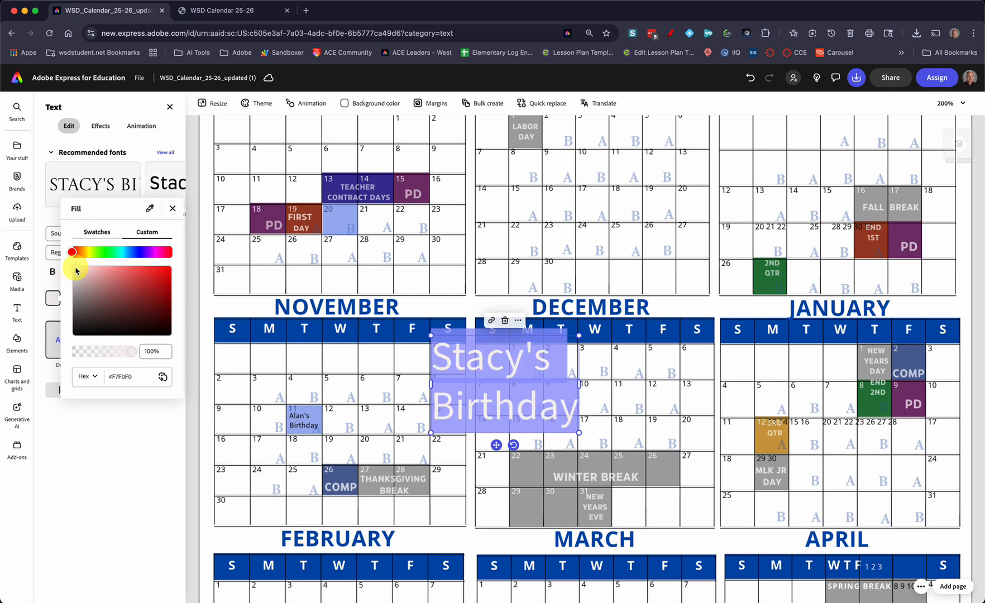
click(172, 209)
Set the new birthday text's font to Cupidus Bold and shrink it to size 6 inside the blue August cell.
click(162, 234)
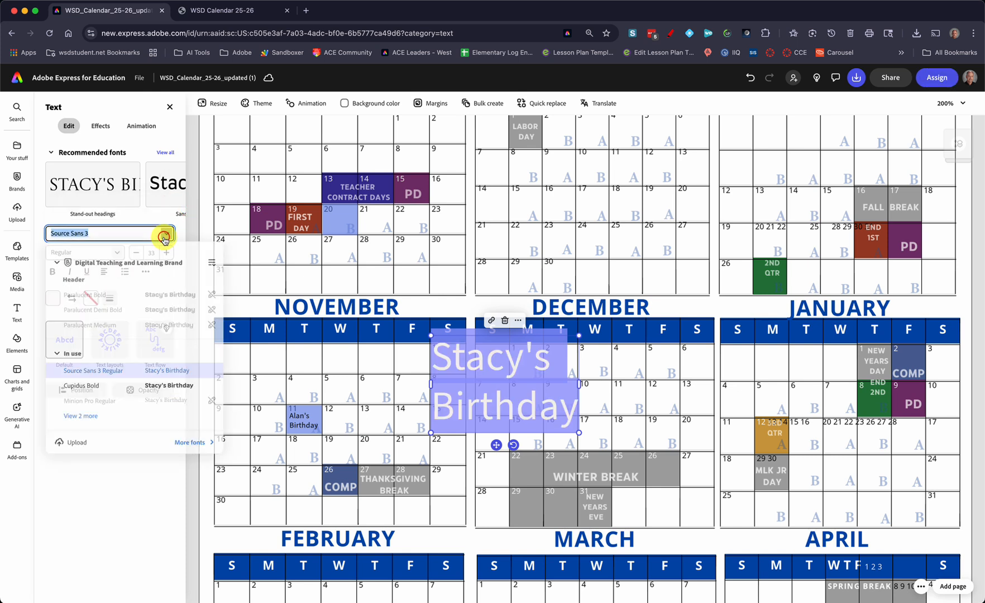
click(138, 385)
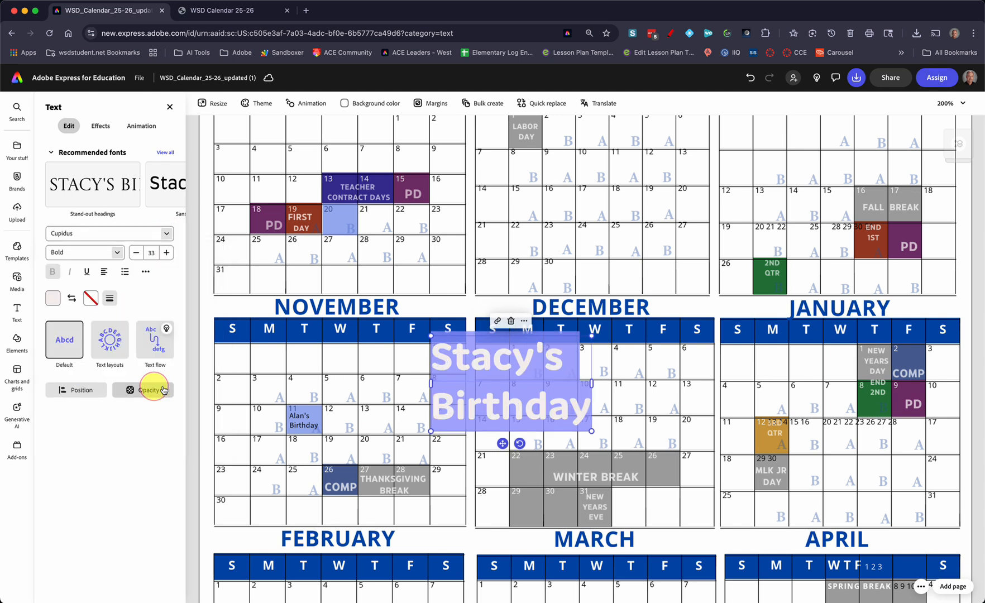
drag(588, 430, 332, 243)
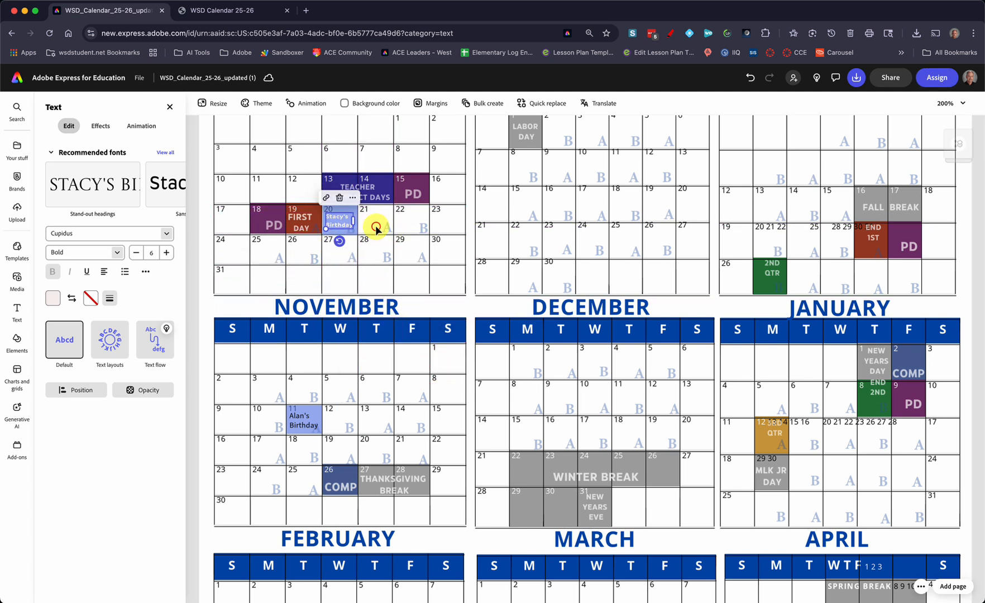
click(281, 183)
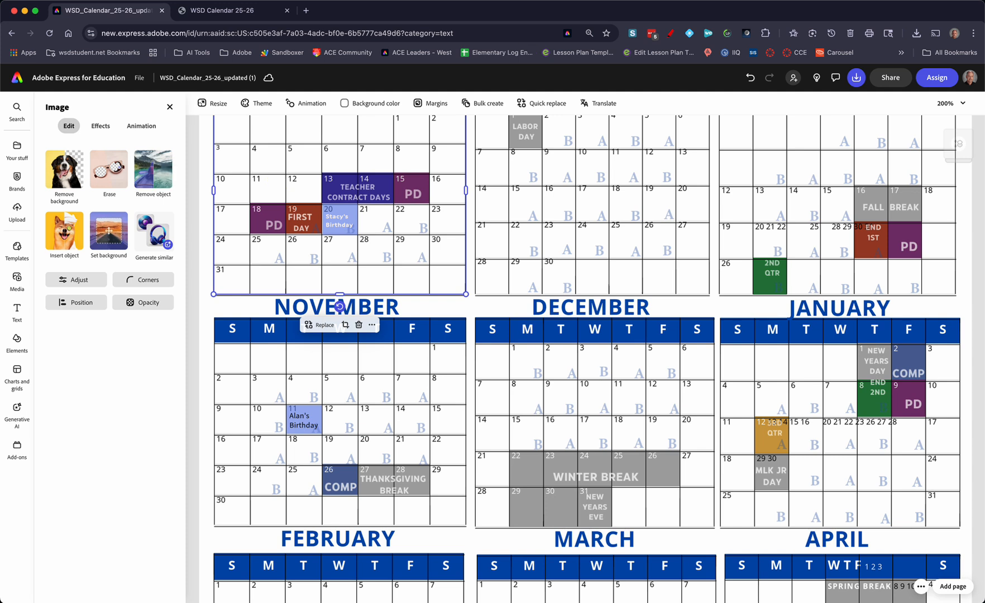
Open the download options and review the available file formats for the calendar.
click(849, 81)
click(856, 81)
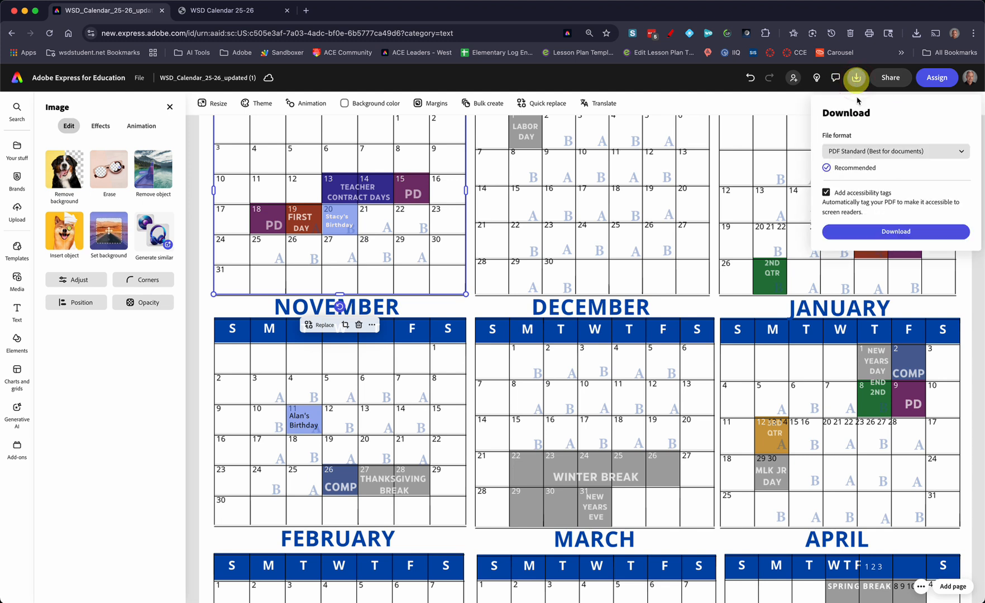
click(861, 158)
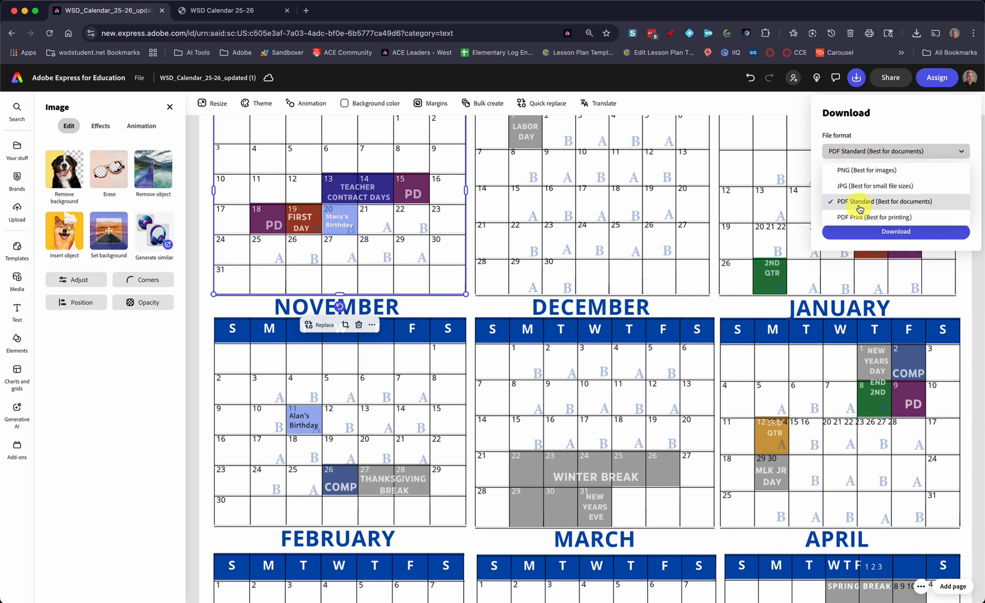
Rename the calendar document as "Edited Calendar".
click(233, 80)
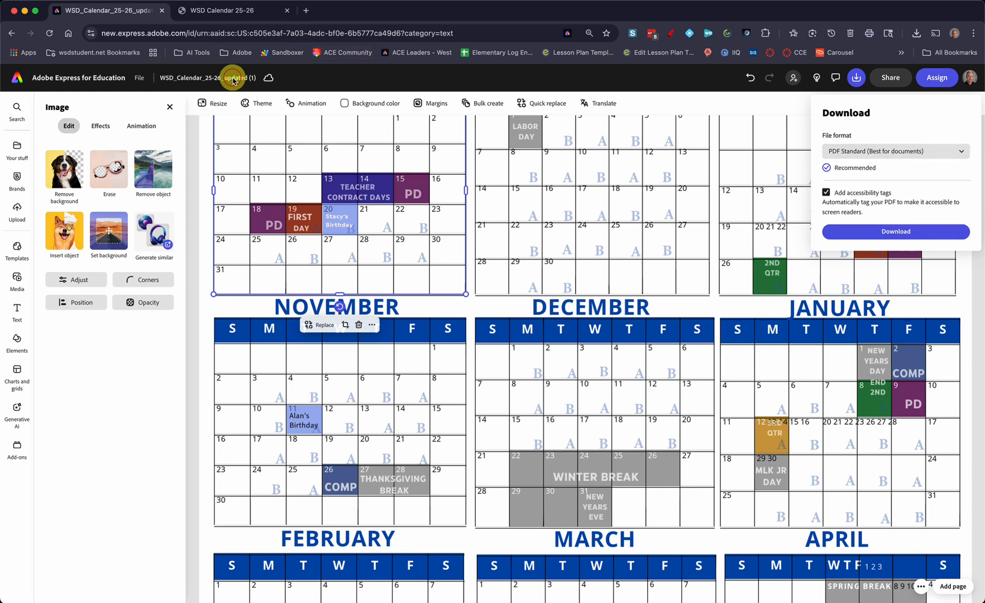
click(216, 80)
click(219, 80)
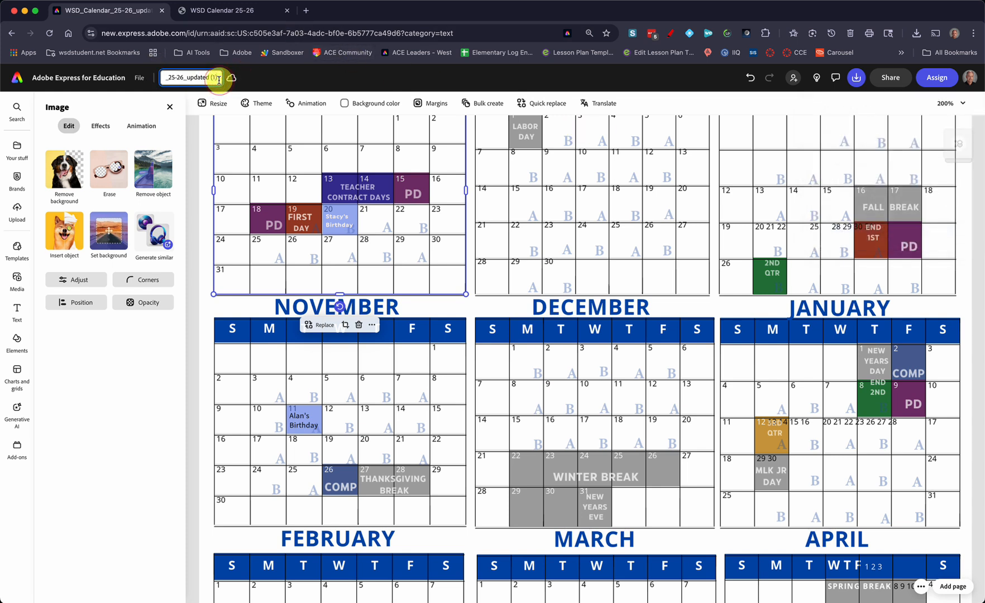
triple_click(213, 79)
text(E)
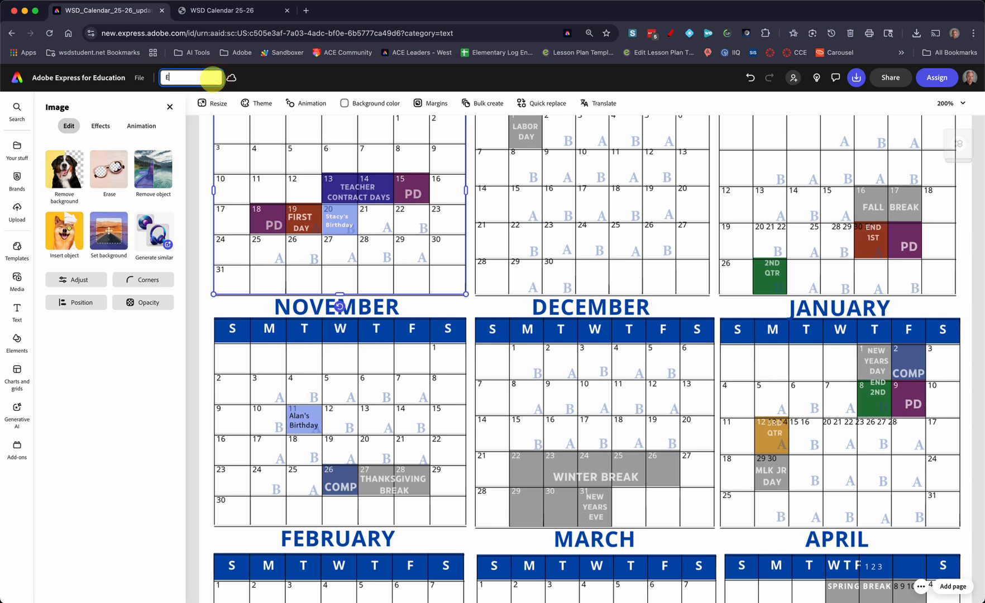
text(ditted)
key(Return)
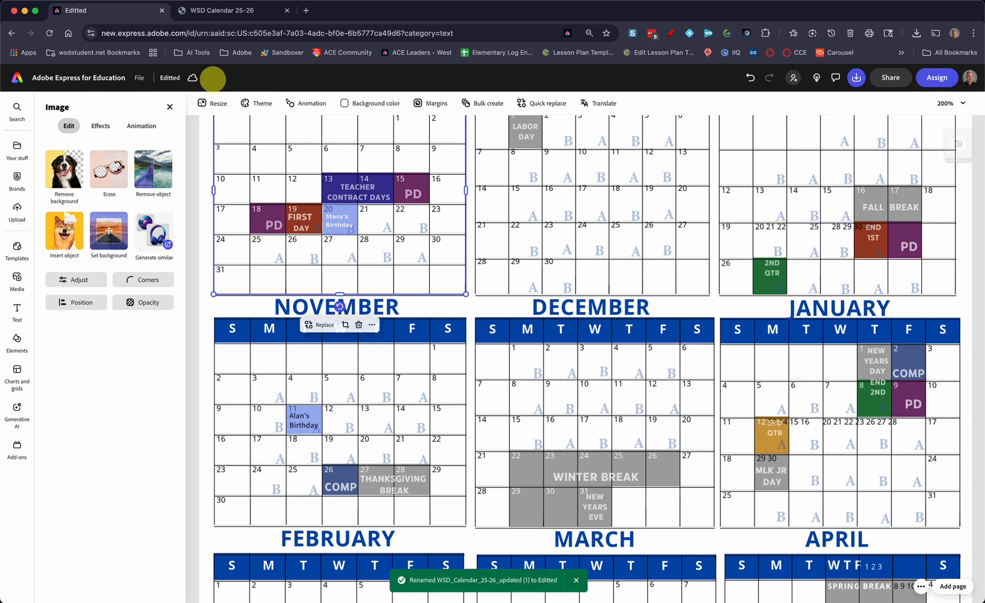
click(172, 76)
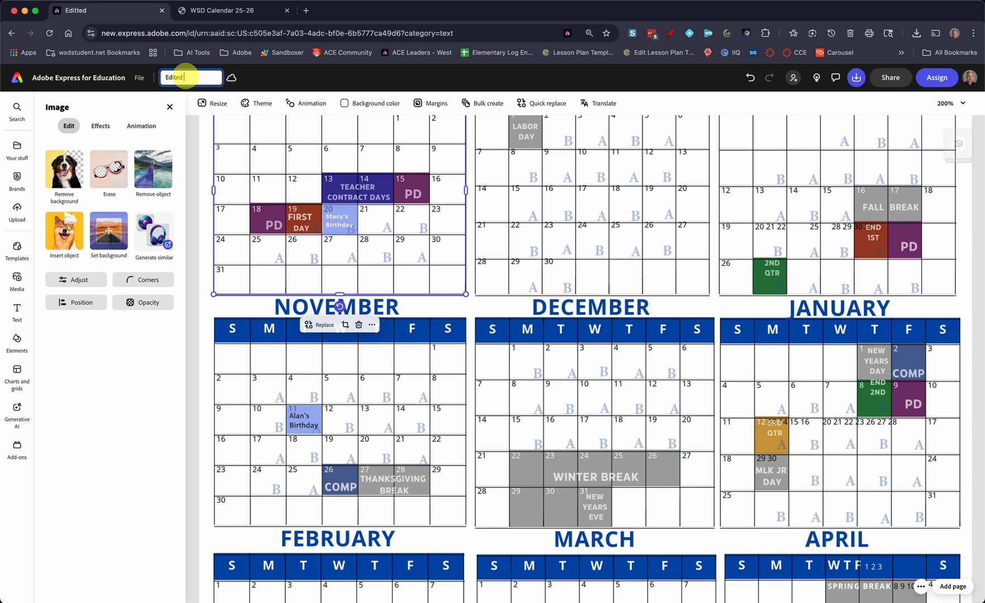
text(Calendar)
key(Return)
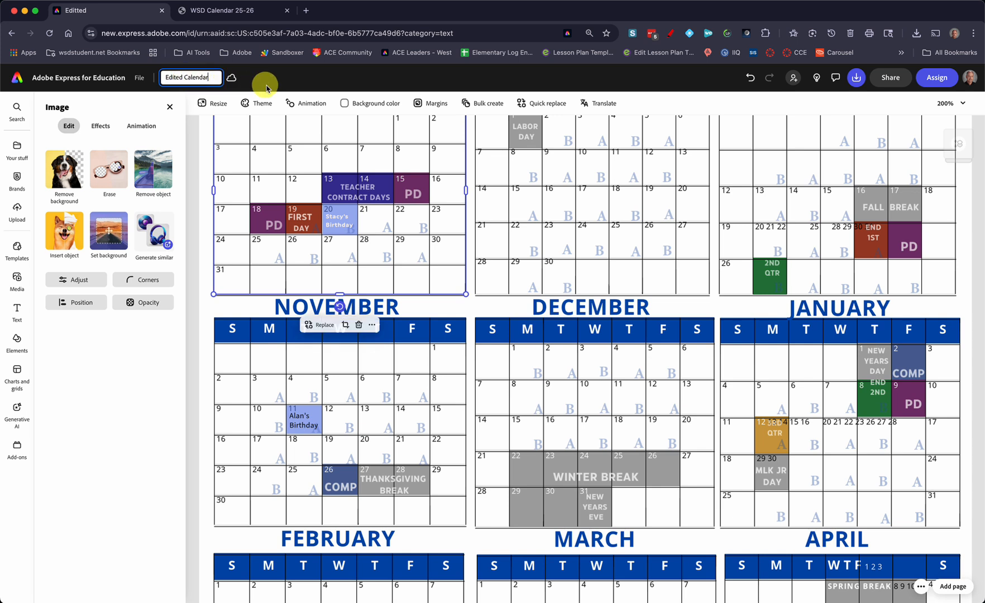